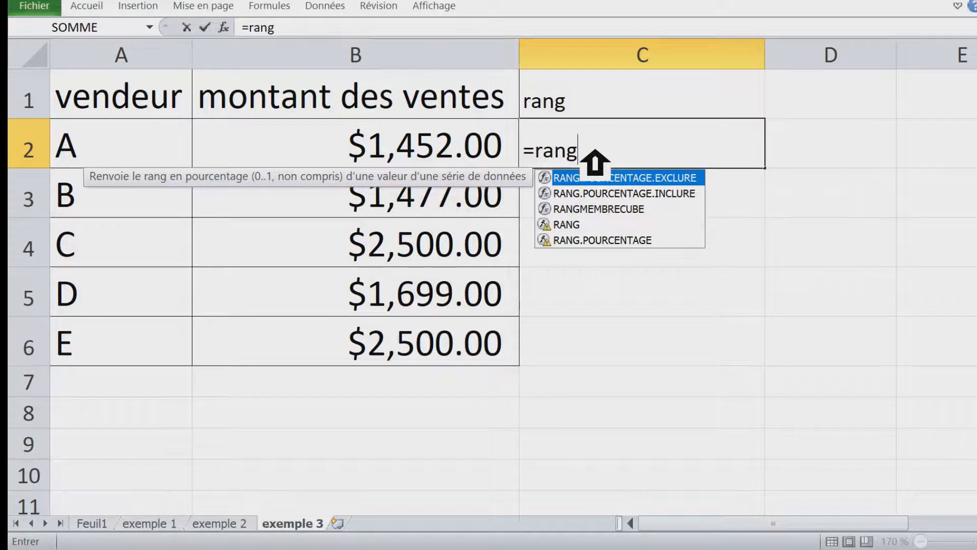
Give the RANG formula in C2 the number B2 and the absolute reference range $B$2:$B$6, with a comma between the arguments
{"action": "type", "text": "("}
{"action": "left_click", "coordinate": [395, 155]}
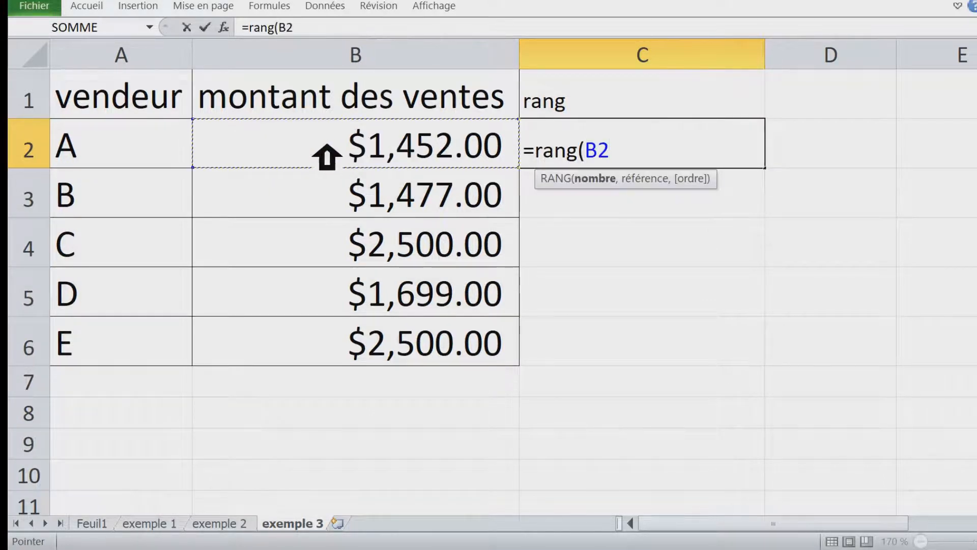
{"action": "type", "text": ";"}
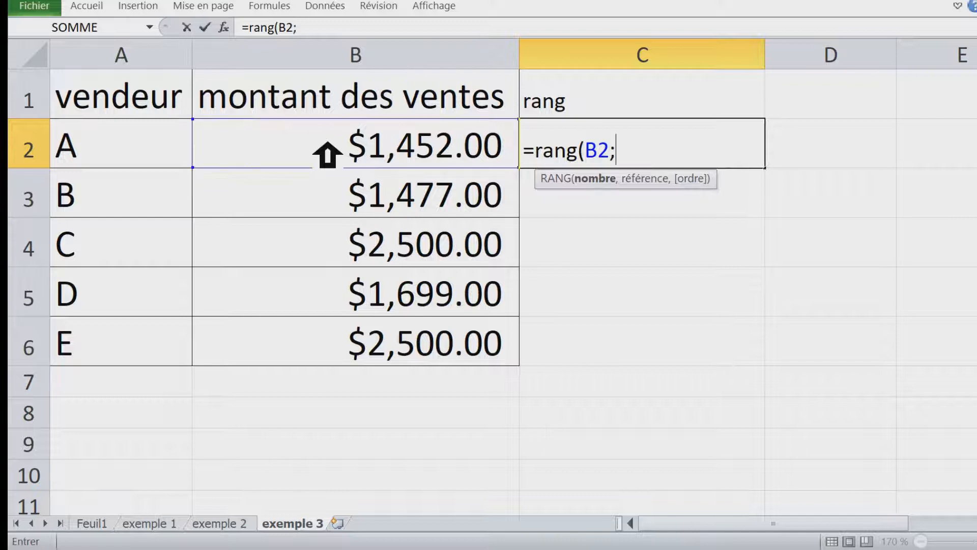
{"action": "key", "text": "Return"}
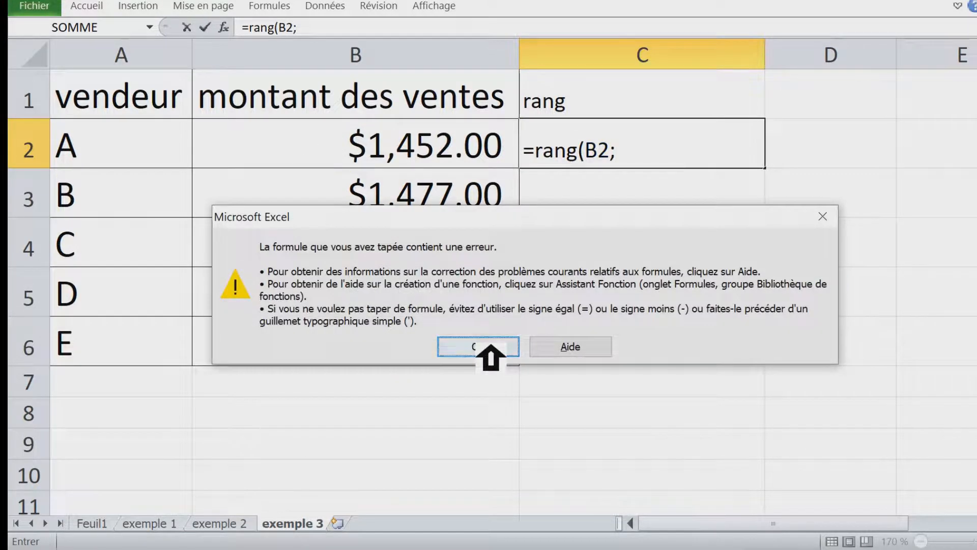
{"action": "left_click", "coordinate": [486, 347]}
{"action": "type", "text": ","}
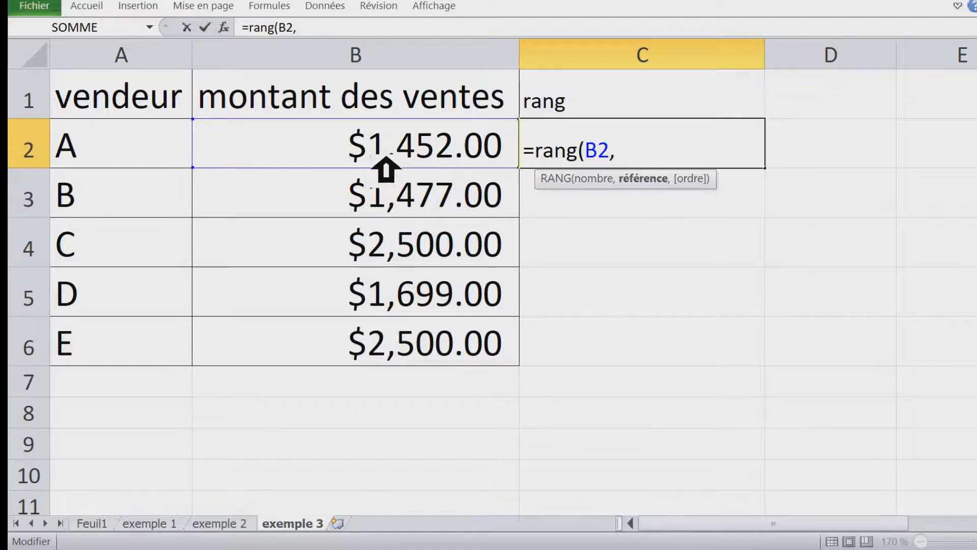
{"action": "left_click", "coordinate": [353, 153]}
{"action": "left_click_drag", "start_coordinate": [351, 166], "coordinate": [334, 351]}
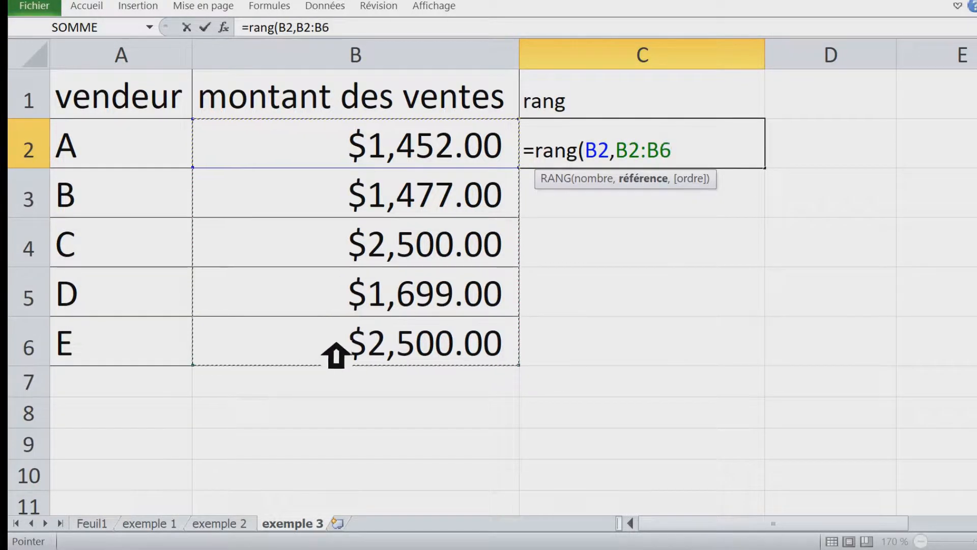
{"action": "key", "text": "F4"}
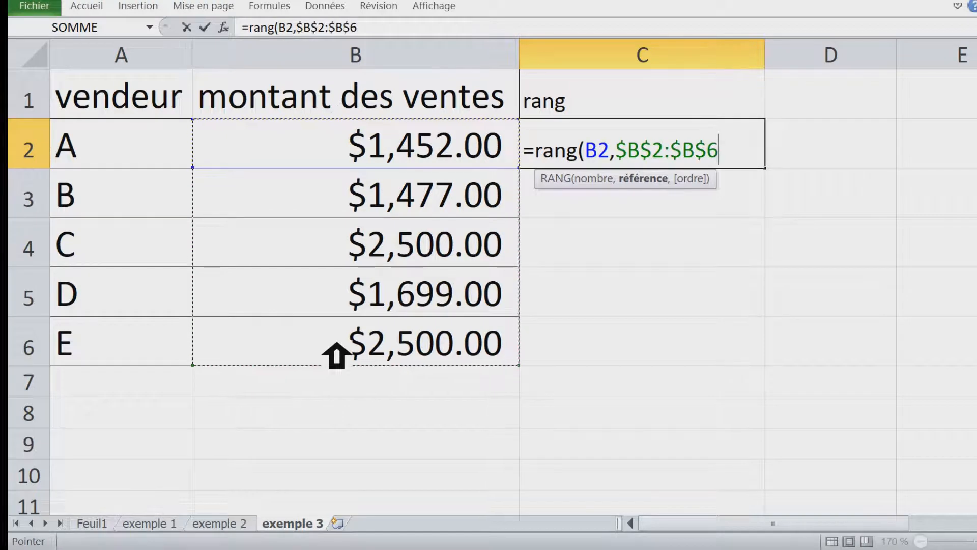
Complete the C2 rank formula with descending order 0 and fill it down through C6
{"action": "type", "text": ";"}
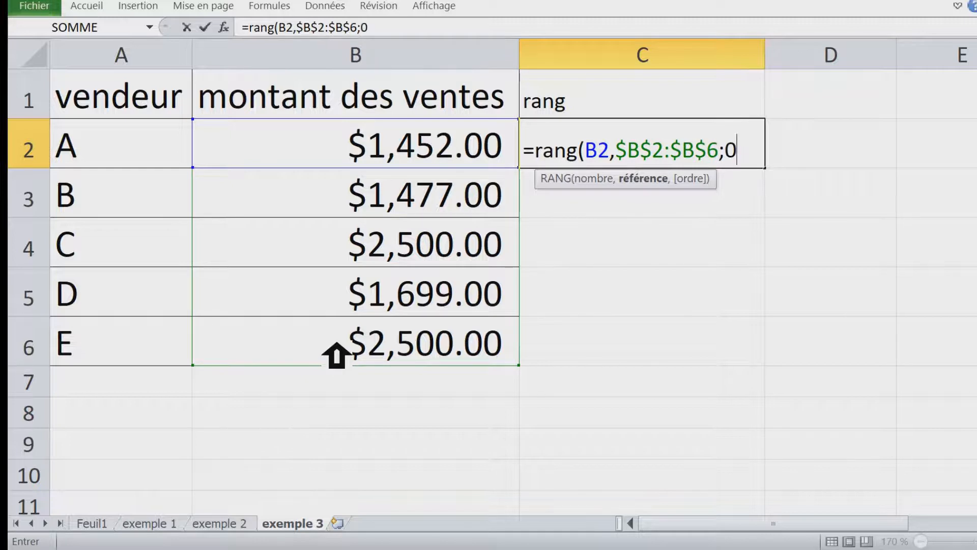
{"action": "type", "text": "0"}
{"action": "key", "text": "BackSpace"}
{"action": "key", "text": "BackSpace"}
{"action": "type", "text": ","}
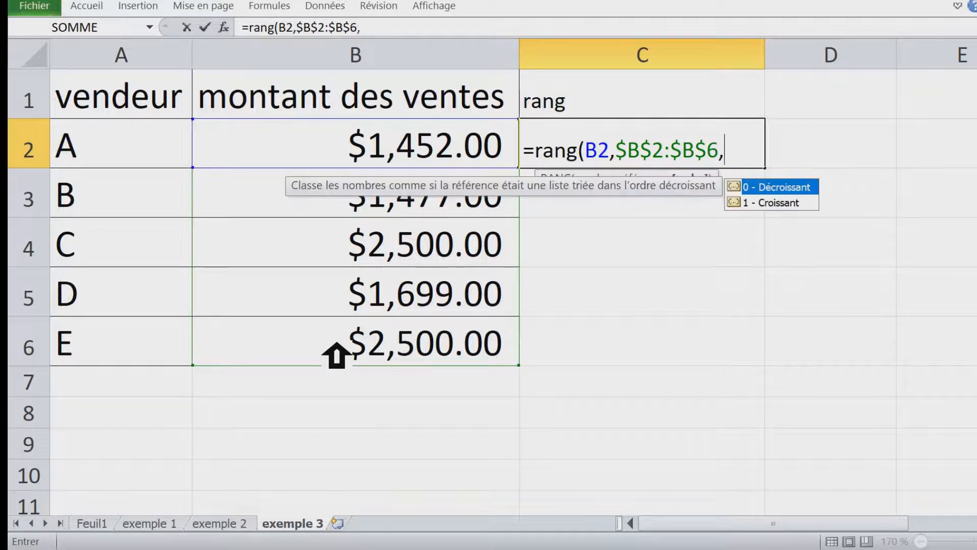
{"action": "type", "text": "0)"}
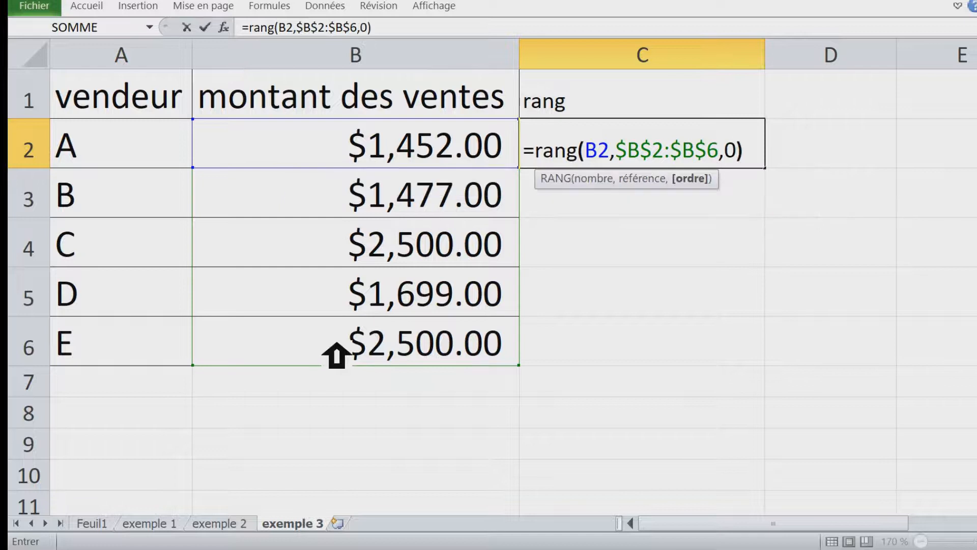
{"action": "key", "text": "Return"}
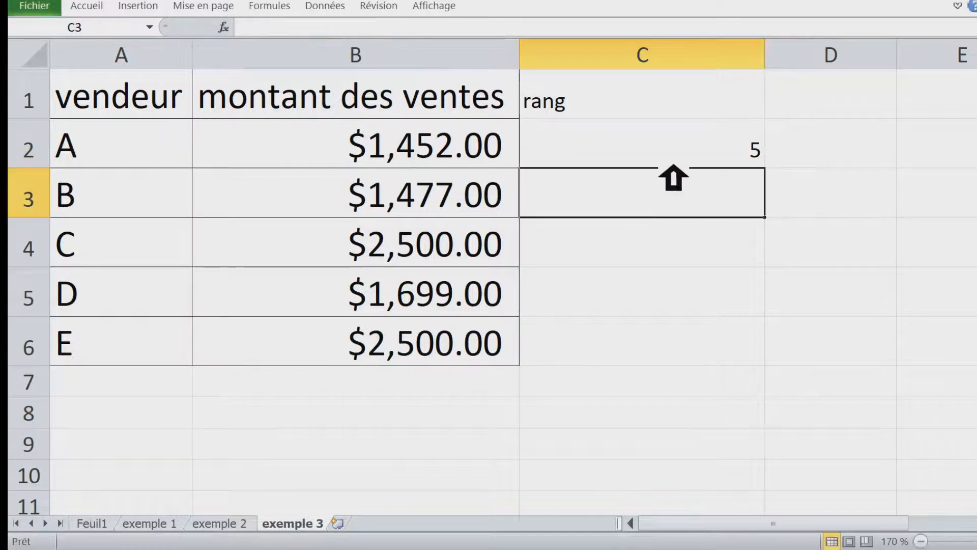
{"action": "left_click", "coordinate": [673, 158]}
{"action": "double_click", "coordinate": [765, 168]}
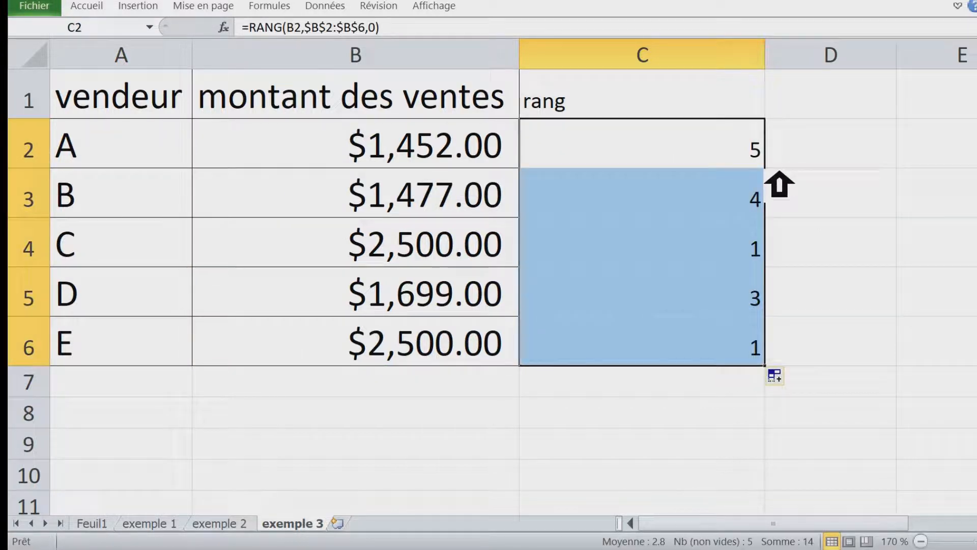
Compare the sales amounts and ranks of sellers C and E in rows 4 and 6
{"action": "left_click", "coordinate": [585, 263]}
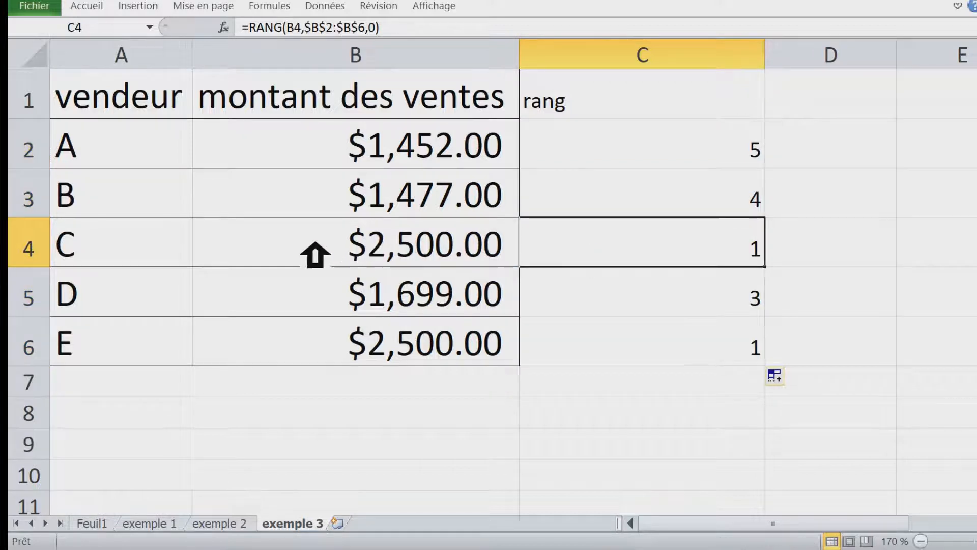
{"action": "left_click_drag", "start_coordinate": [150, 265], "coordinate": [401, 259]}
{"action": "left_click_drag", "start_coordinate": [160, 365], "coordinate": [412, 364]}
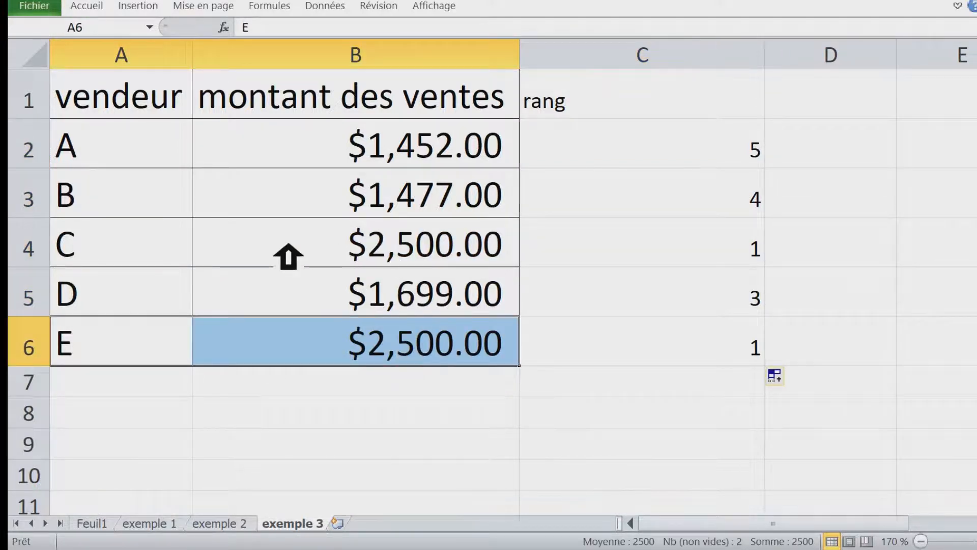
{"action": "left_click", "coordinate": [225, 265]}
{"action": "left_click_drag", "start_coordinate": [179, 264], "coordinate": [418, 261]}
{"action": "left_click_drag", "start_coordinate": [148, 356], "coordinate": [389, 356]}
Fill the name and sales cells of sellers C and E, A4:B4 and A6:B6, with yellow
{"action": "left_click_drag", "start_coordinate": [148, 244], "coordinate": [391, 257]}
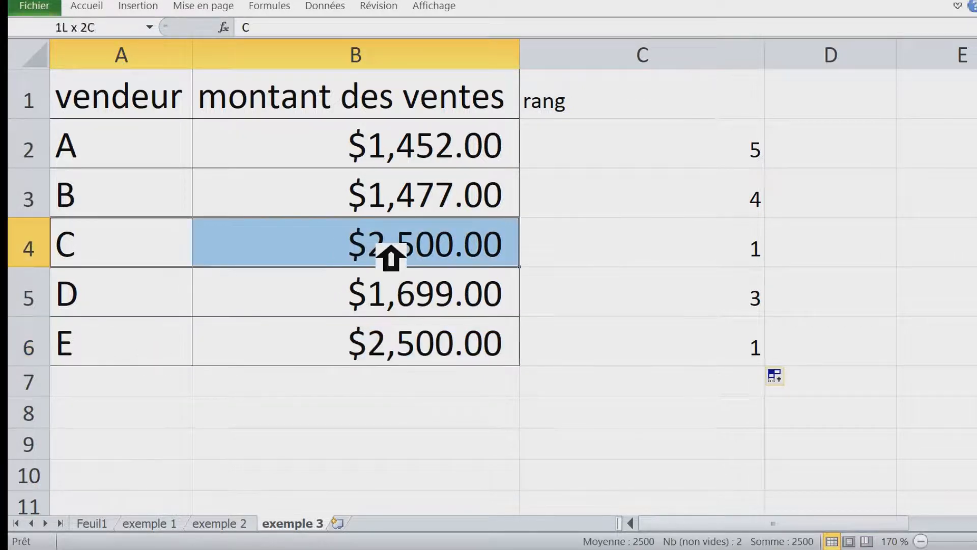
{"action": "right_click", "coordinate": [391, 257]}
{"action": "left_click", "coordinate": [444, 209]}
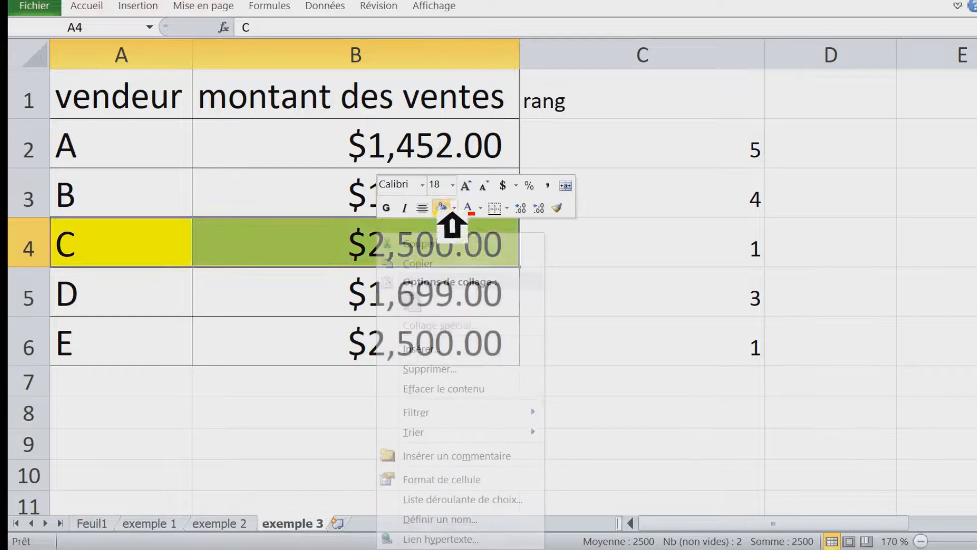
{"action": "left_click_drag", "start_coordinate": [137, 355], "coordinate": [390, 353]}
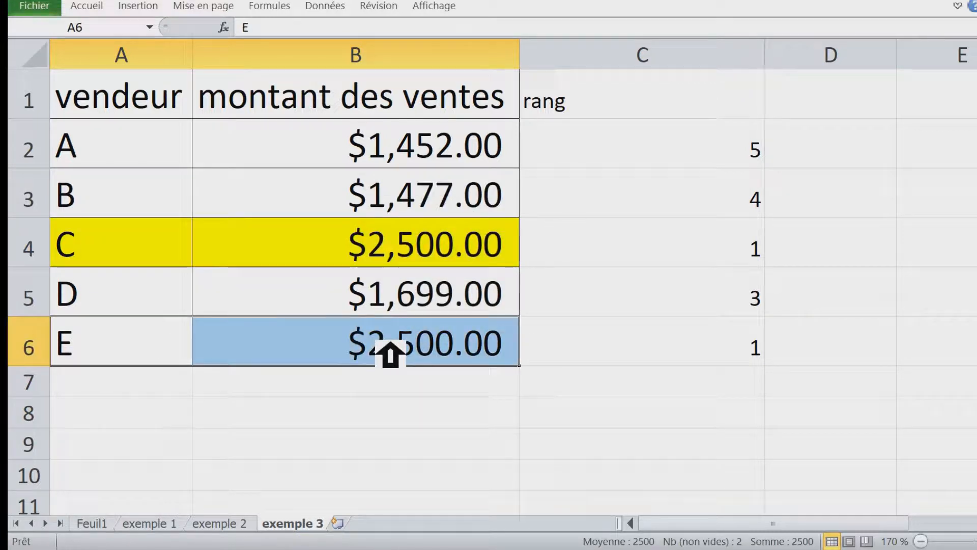
{"action": "key", "text": "F4"}
Apply the same yellow fill to the rank cells C4 and C6
{"action": "left_click", "coordinate": [737, 261]}
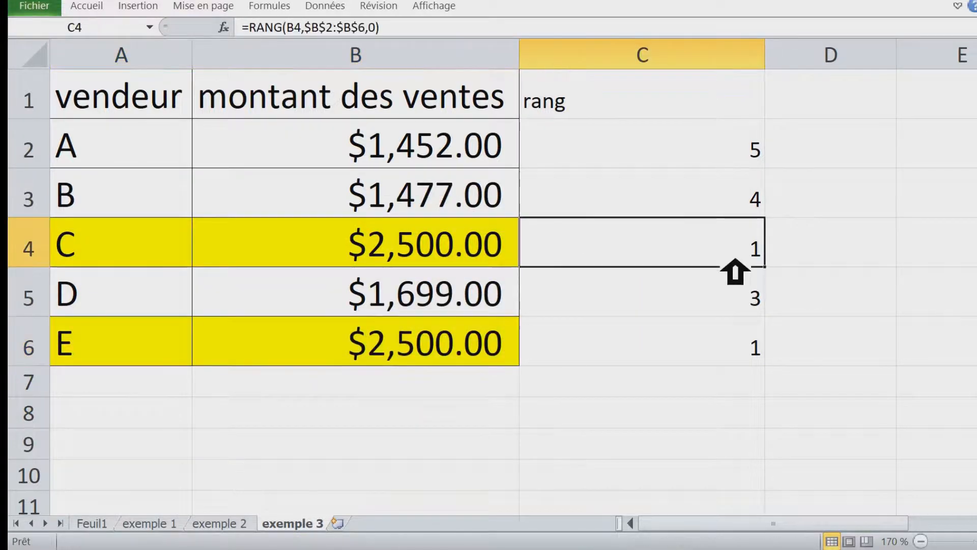
{"action": "key", "text": "F4"}
{"action": "left_click", "coordinate": [697, 356]}
{"action": "key", "text": "F4"}
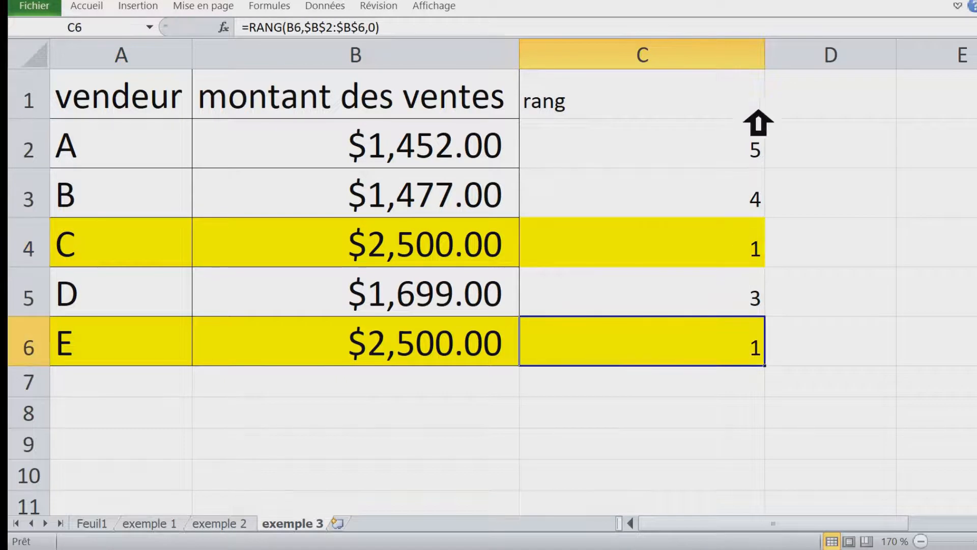
Fit column C to its contents and widen it slightly, checking the ranks of sellers C and E
{"action": "double_click", "coordinate": [766, 63]}
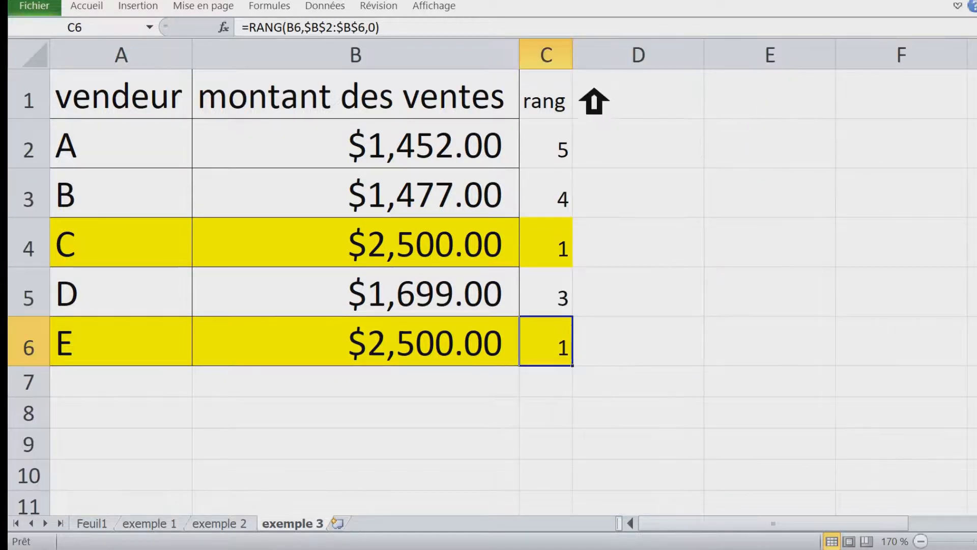
{"action": "left_click_drag", "start_coordinate": [593, 69], "coordinate": [637, 65]}
{"action": "left_click_drag", "start_coordinate": [618, 158], "coordinate": [591, 352]}
{"action": "left_click", "coordinate": [570, 257]}
{"action": "left_click", "coordinate": [581, 354]}
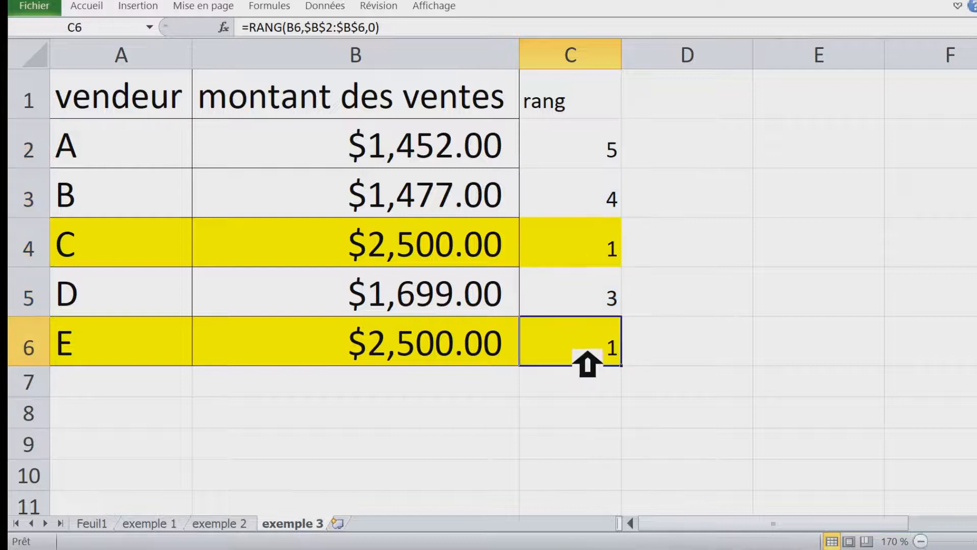
Enter the header "rang sans répétition" in D1 and fit column D to its width
{"action": "left_click", "coordinate": [698, 97]}
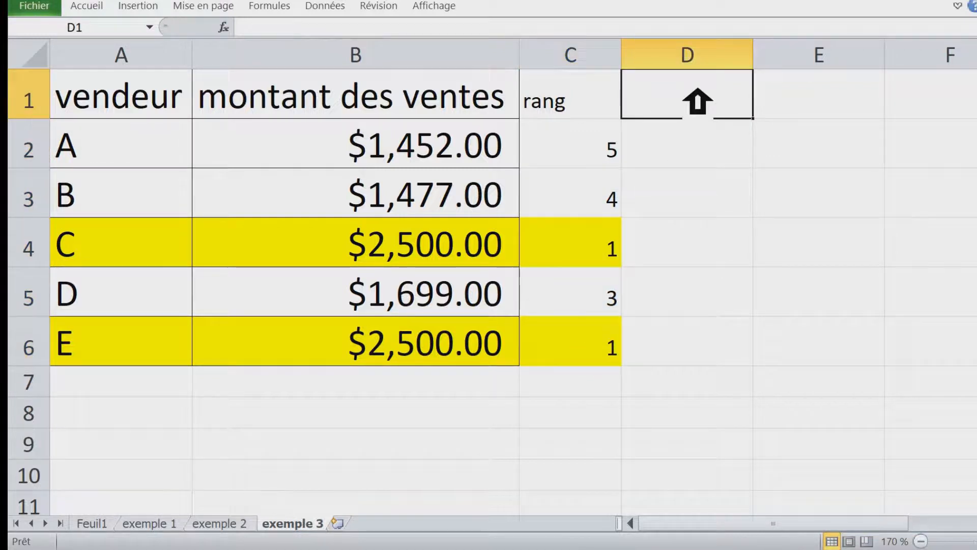
{"action": "type", "text": "rang sans répétition"}
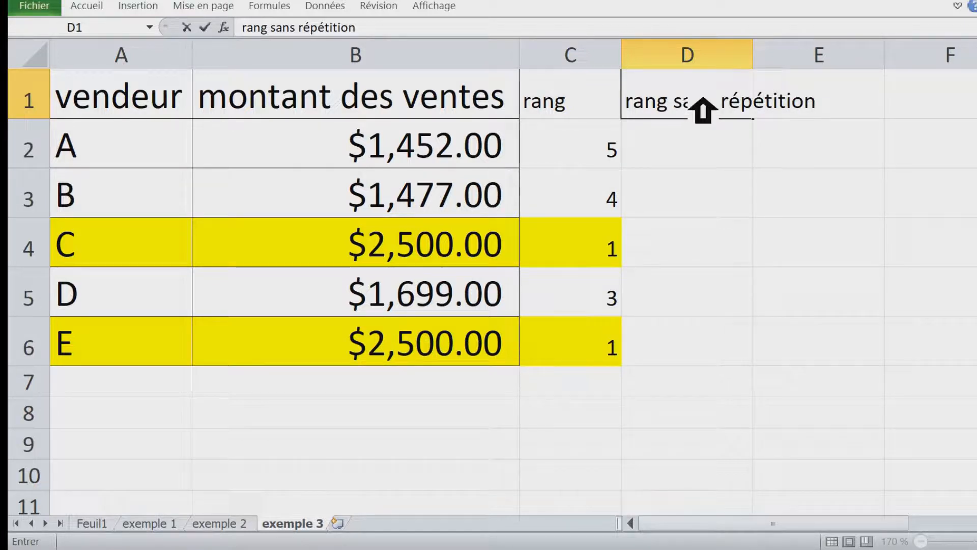
{"action": "key", "text": "Return"}
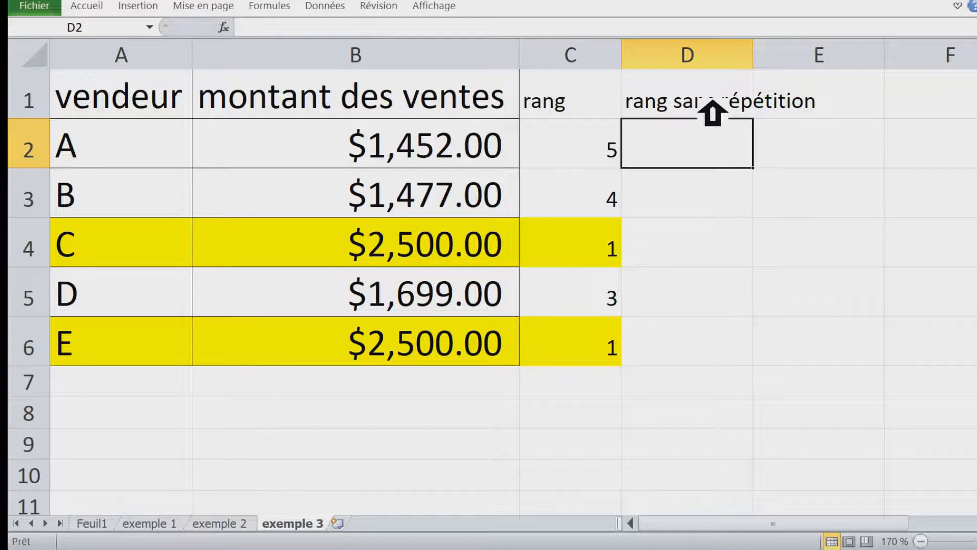
{"action": "double_click", "coordinate": [764, 57]}
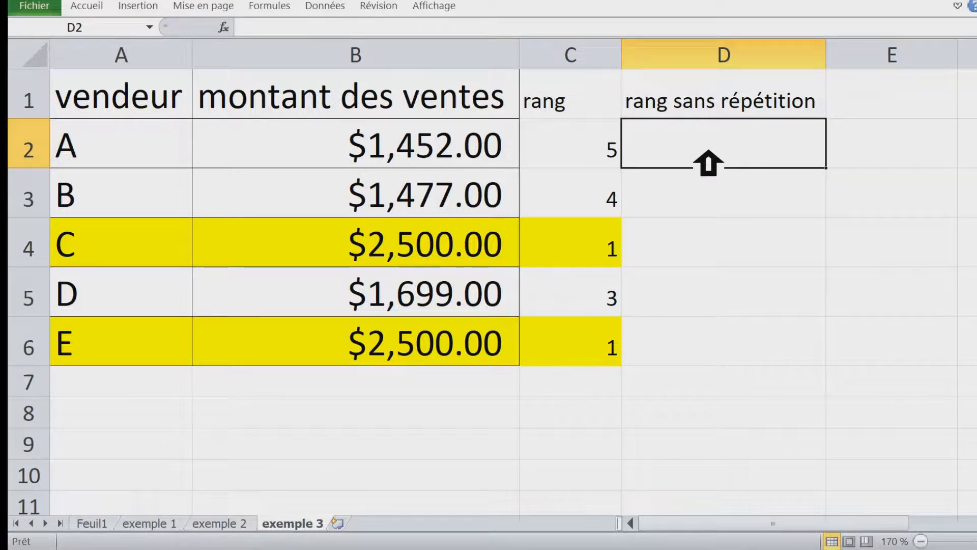
Start a RANG formula in D2 with B2 as the number and the absolute range $B$2:$B$6 as the reference
{"action": "type", "text": "="}
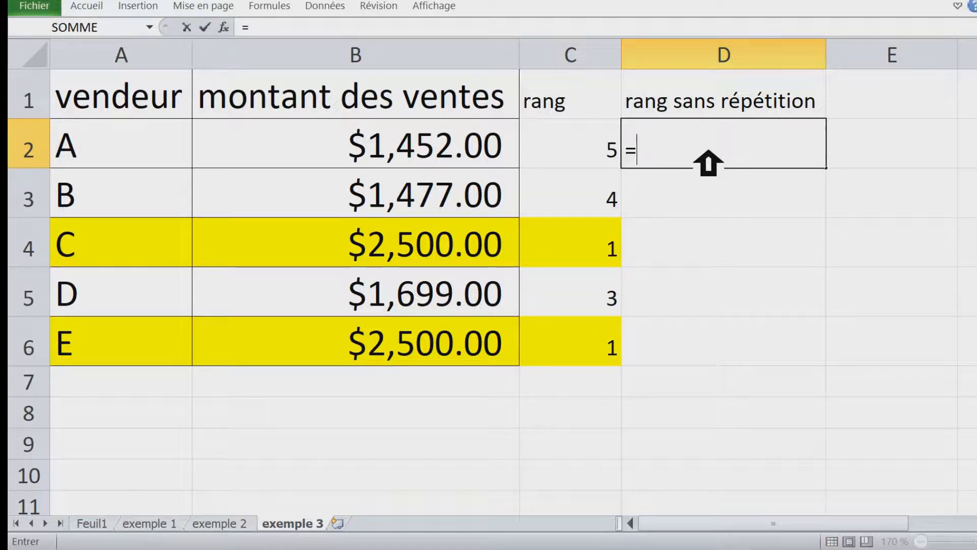
{"action": "type", "text": "rang"}
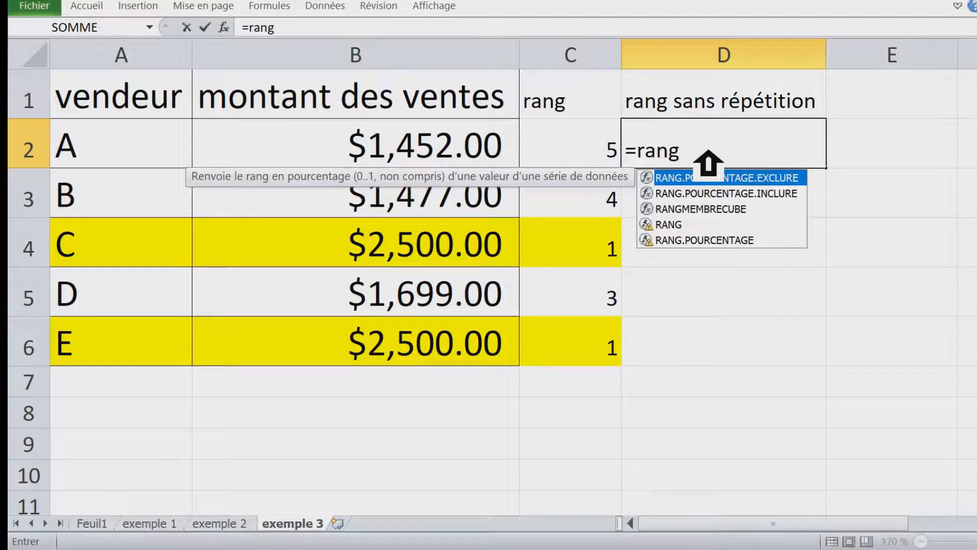
{"action": "type", "text": "'"}
{"action": "key", "text": "BackSpace"}
{"action": "type", "text": "("}
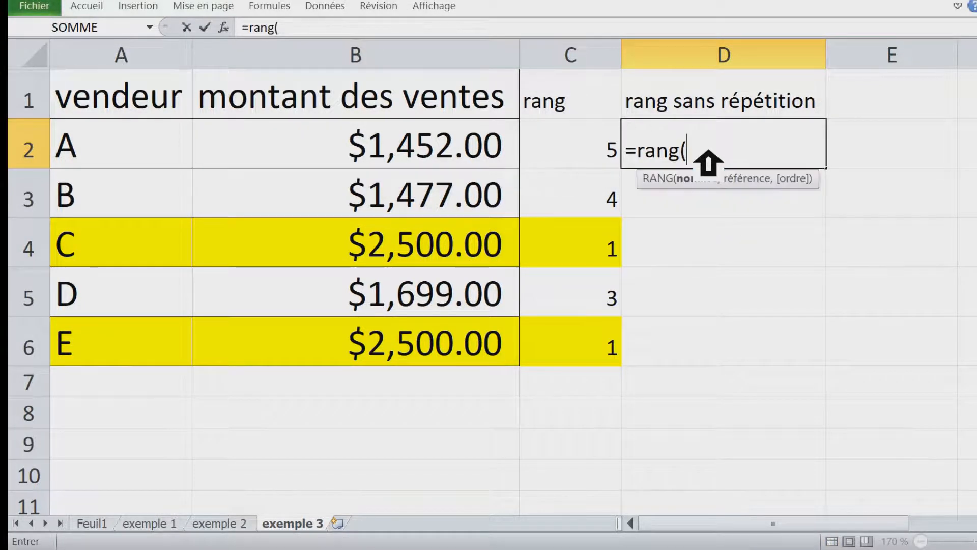
{"action": "left_click", "coordinate": [453, 158]}
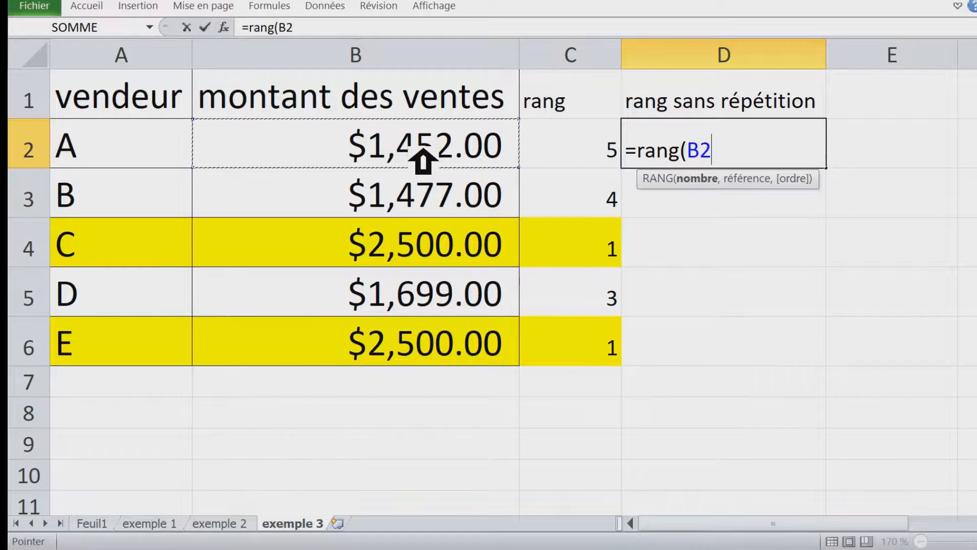
{"action": "type", "text": ","}
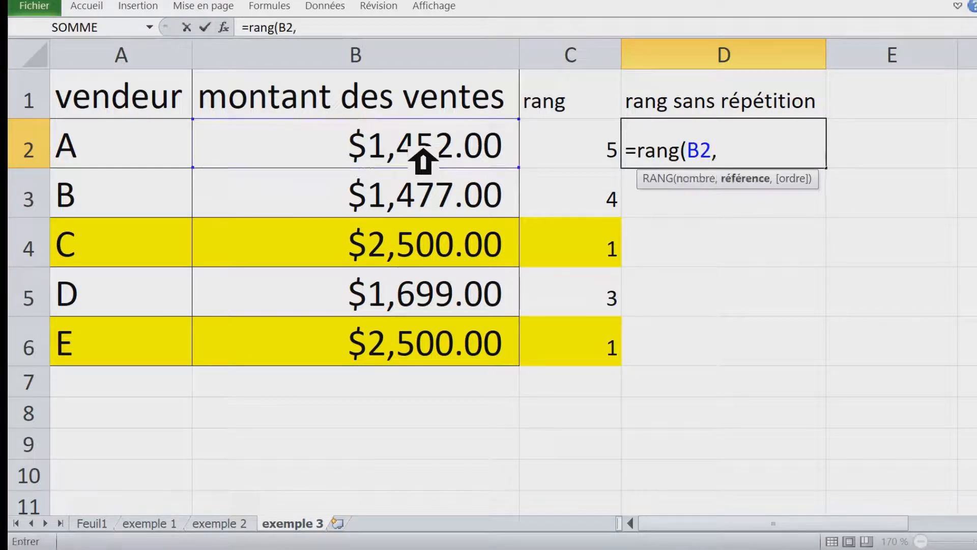
{"action": "left_click_drag", "start_coordinate": [342, 155], "coordinate": [397, 342]}
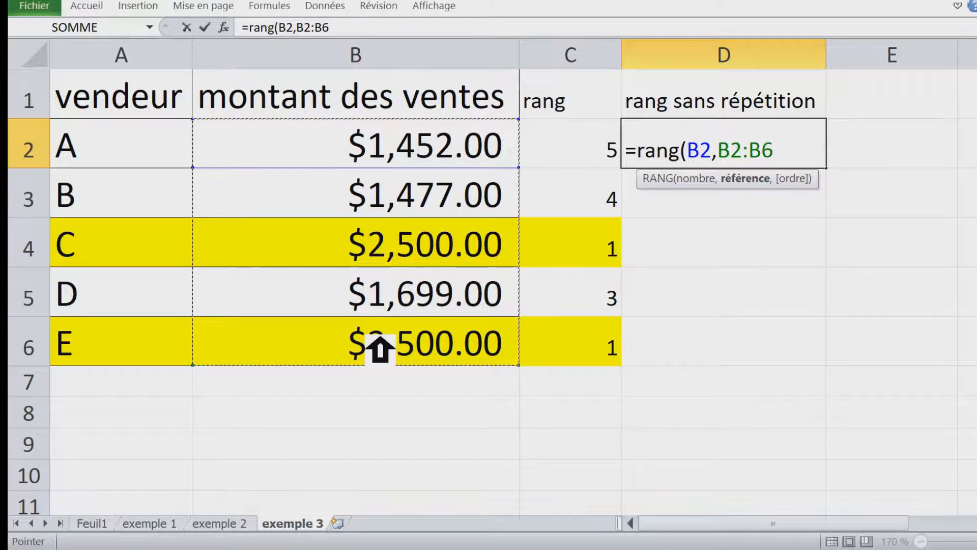
{"action": "key", "text": "F4"}
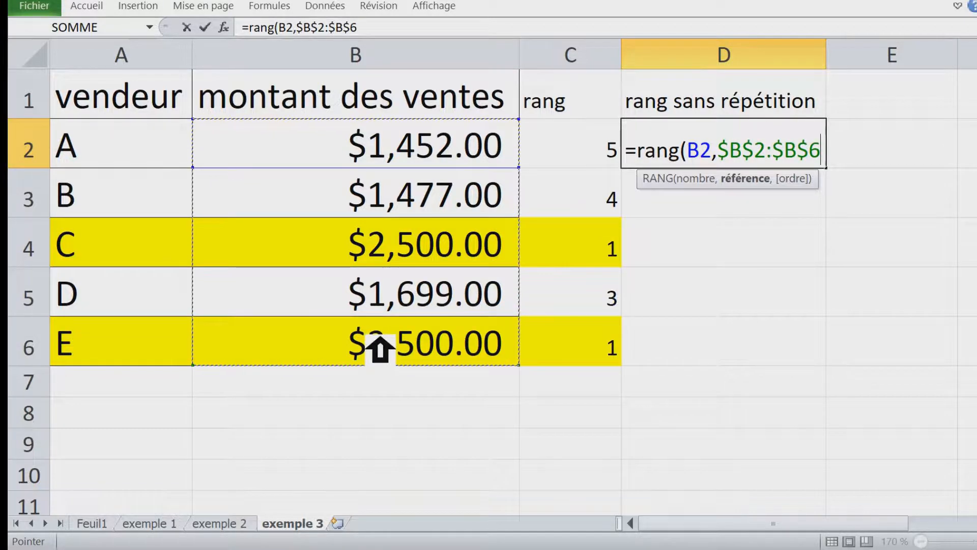
Set the RANG order to 0 in the D2 formula and add an NB.SI function to it
{"action": "type", "text": ","}
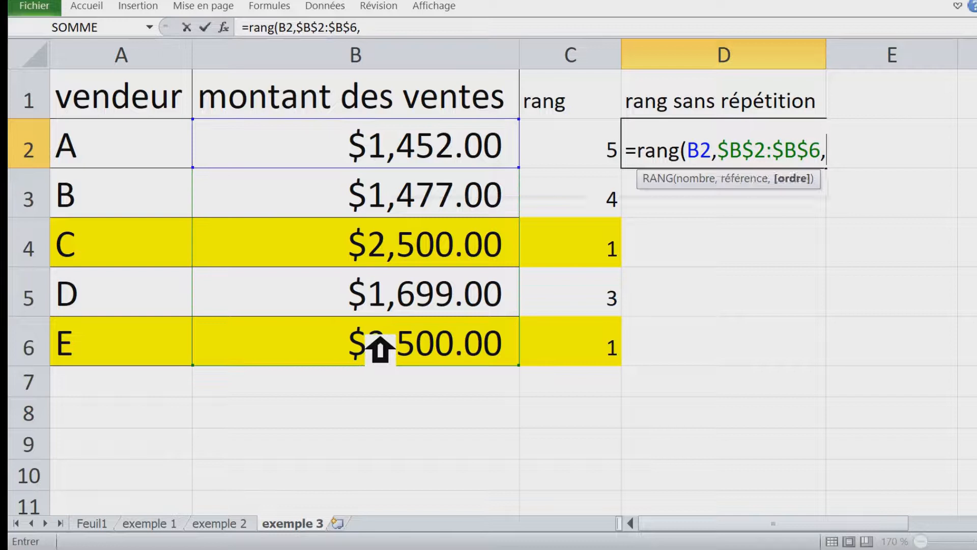
{"action": "type", "text": "0)+"}
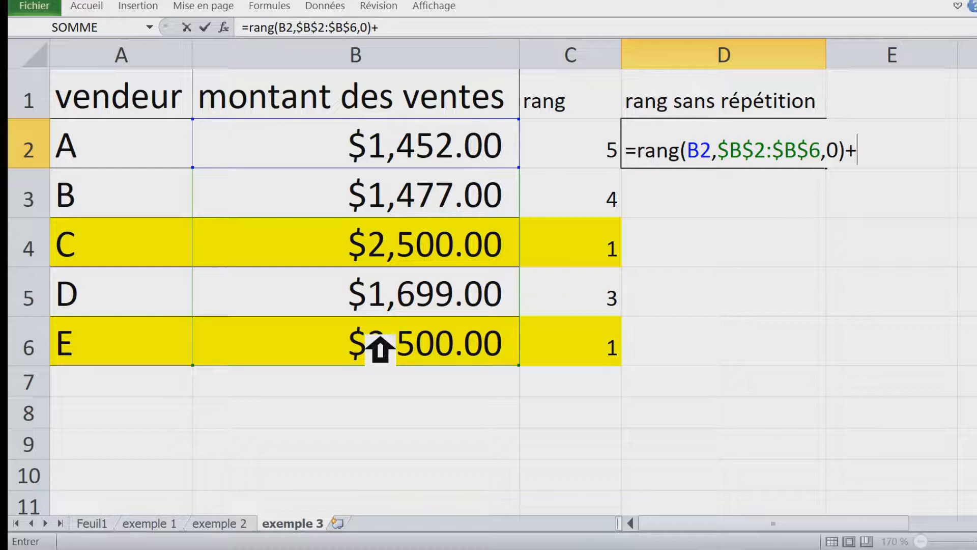
{"action": "type", "text": "nb."}
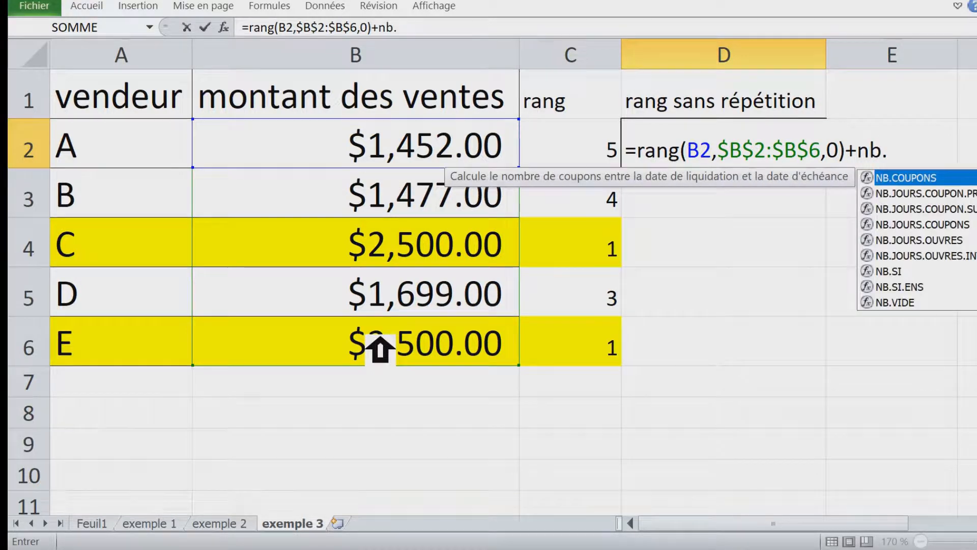
{"action": "type", "text": "si"}
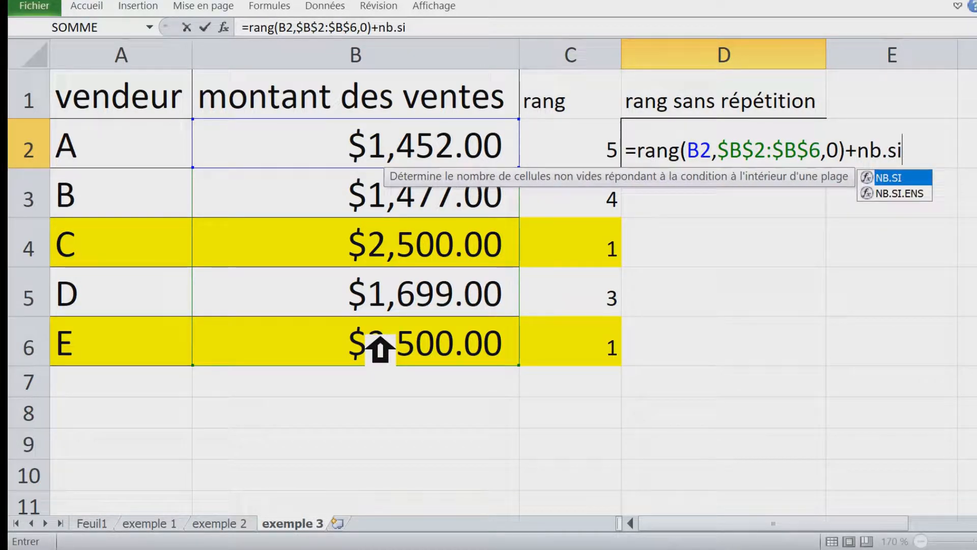
{"action": "key", "text": "Tab"}
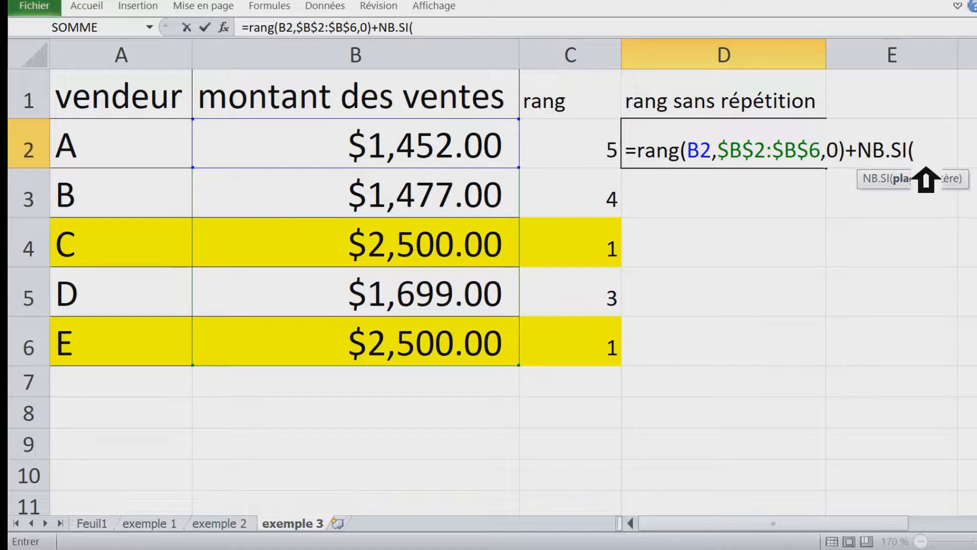
Give NB.SI the range B2:B6 and the criterion B2, and enter the completed formula in D2
{"action": "left_click_drag", "start_coordinate": [354, 152], "coordinate": [388, 342]}
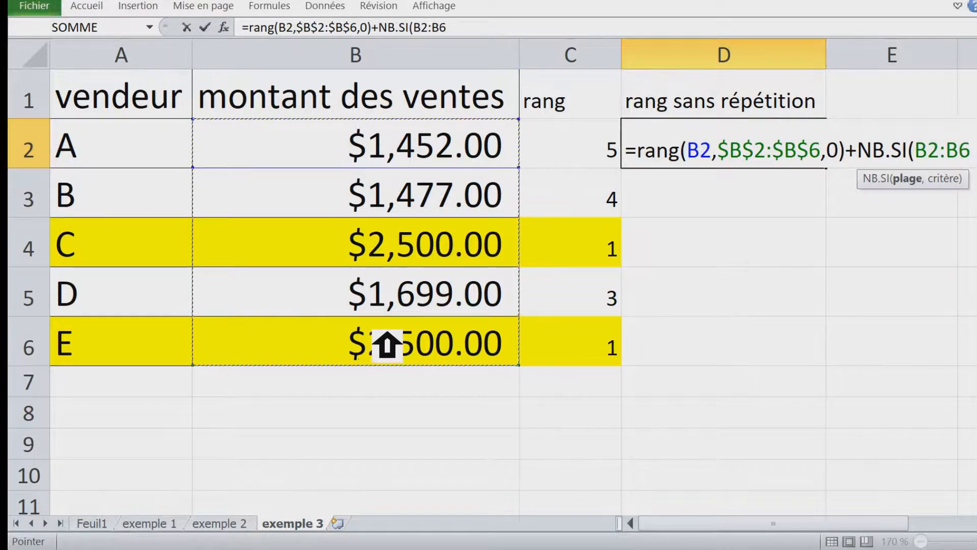
{"action": "type", "text": ";"}
{"action": "type", "text": ","}
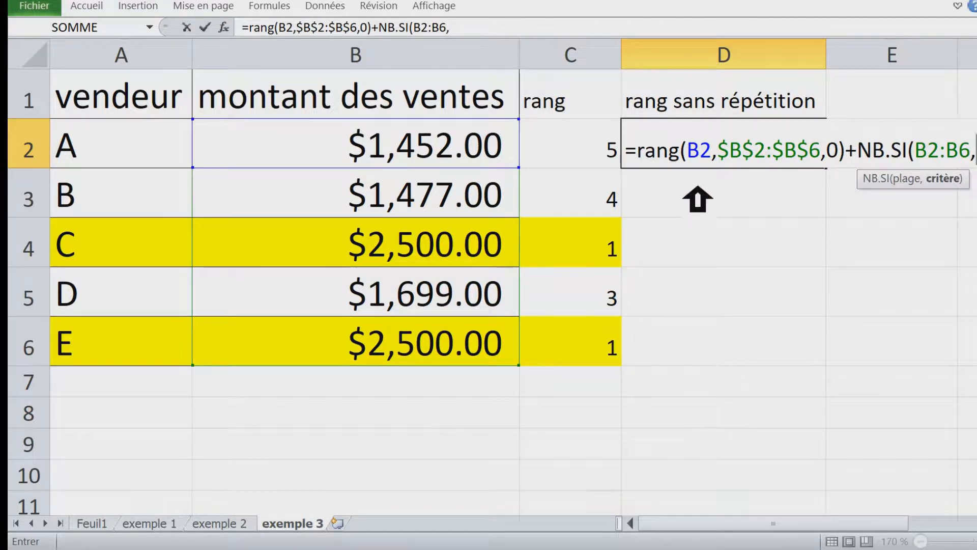
{"action": "left_click", "coordinate": [363, 158]}
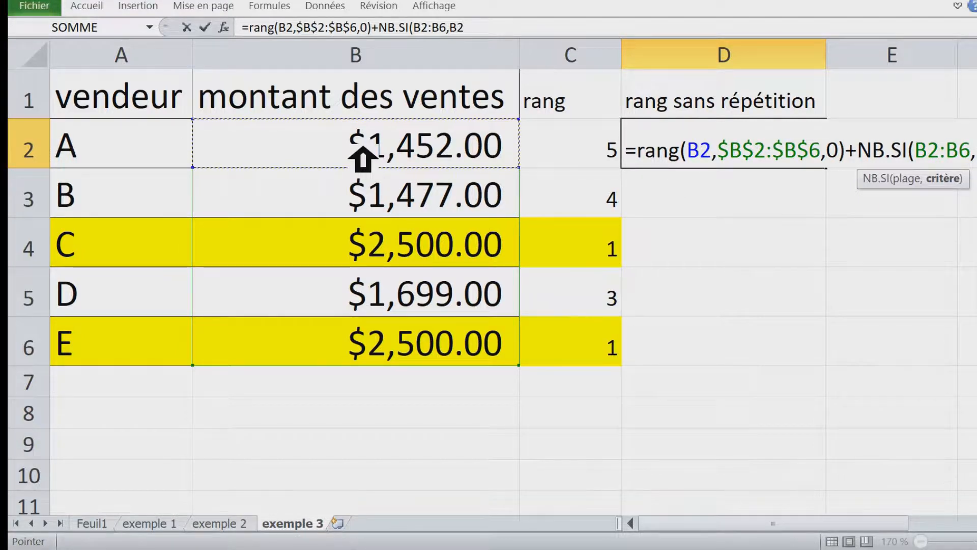
{"action": "type", "text": ")"}
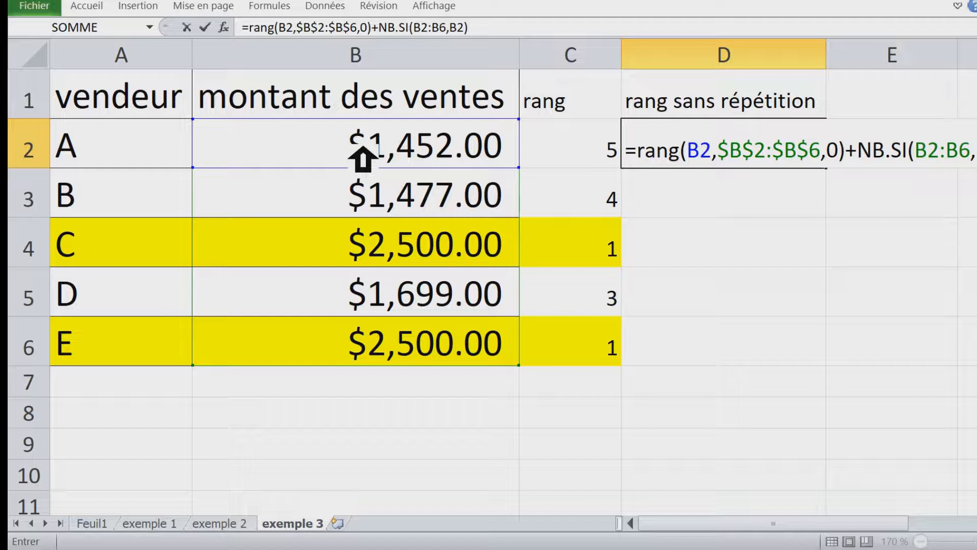
{"action": "key", "text": "Return"}
Format cells D2:D6 with the Standard number category
{"action": "left_click", "coordinate": [779, 158]}
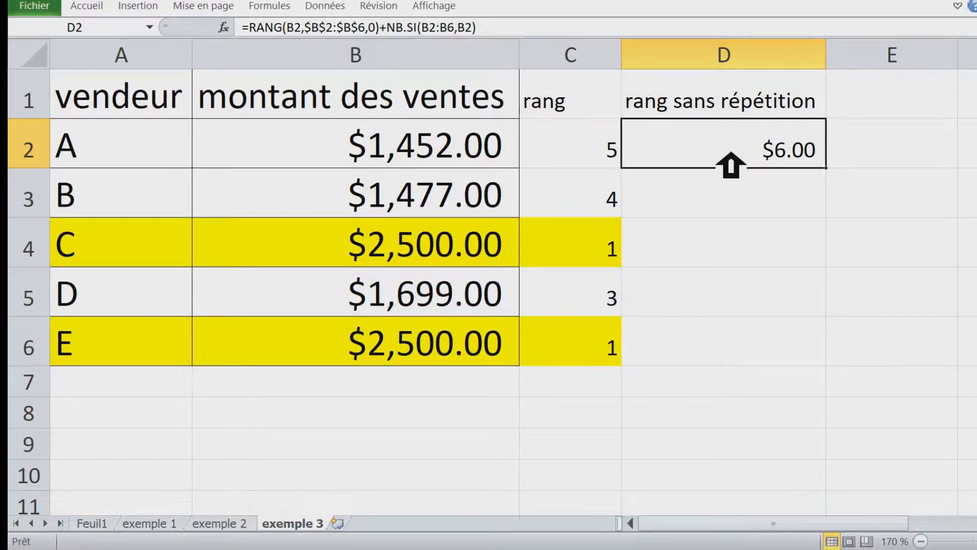
{"action": "left_click", "coordinate": [617, 153]}
{"action": "left_click_drag", "start_coordinate": [727, 166], "coordinate": [726, 354]}
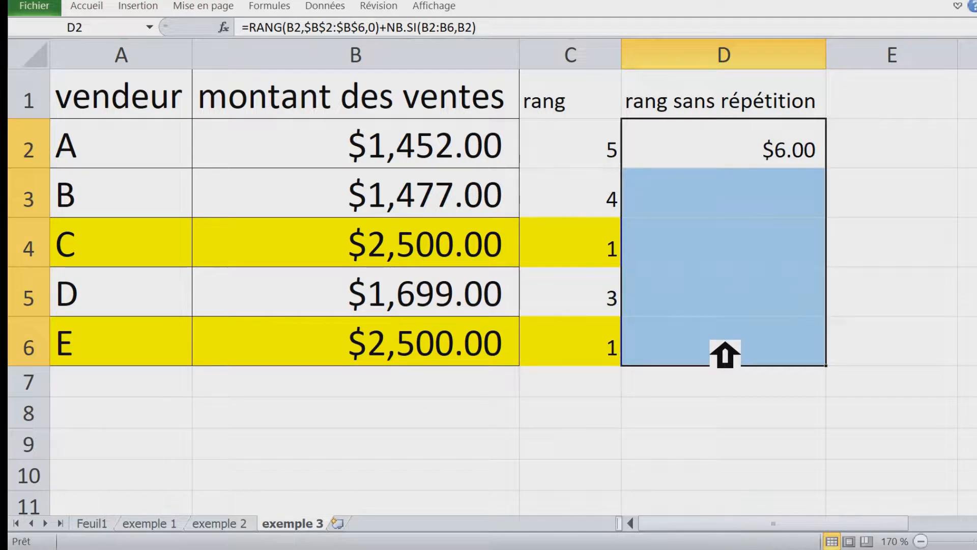
{"action": "key", "text": "ctrl+1"}
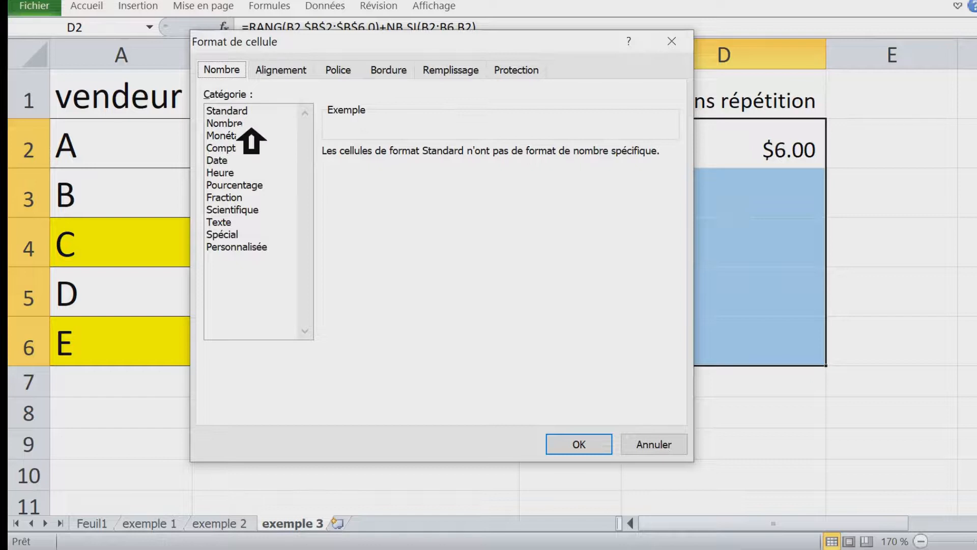
{"action": "left_click", "coordinate": [250, 126]}
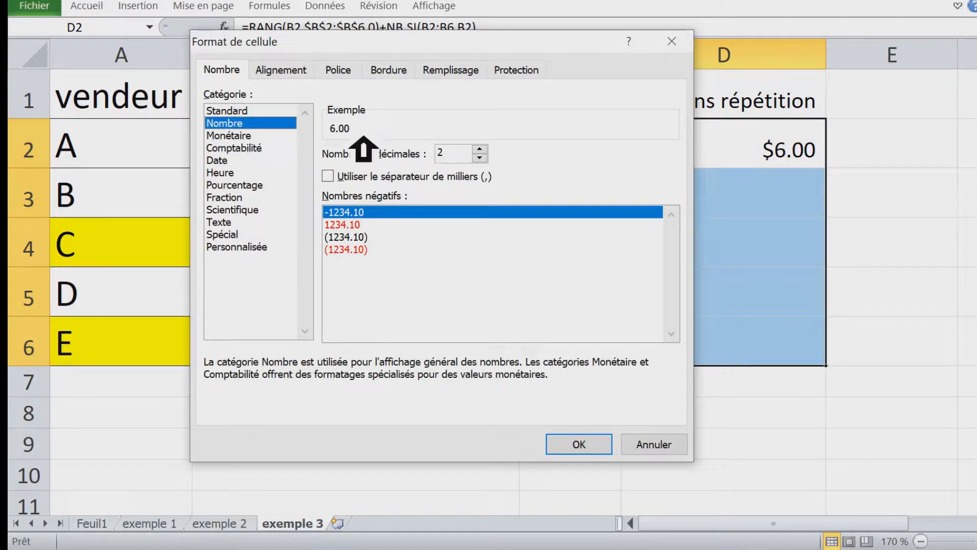
{"action": "left_click", "coordinate": [275, 112]}
{"action": "left_click", "coordinate": [585, 444]}
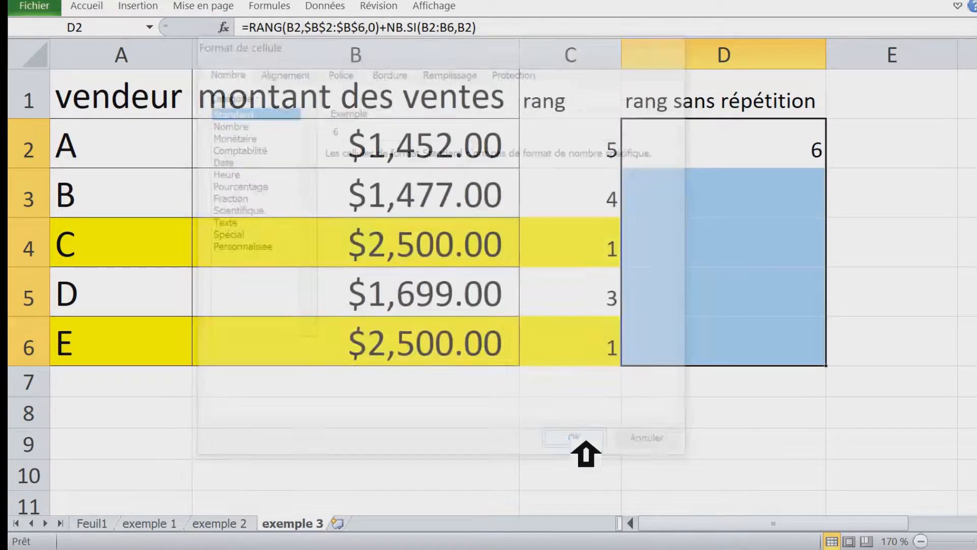
Replace the formula in D2 with =NB.SI($B$2:B2,B2) and fill it down to D6
{"action": "left_click", "coordinate": [768, 164]}
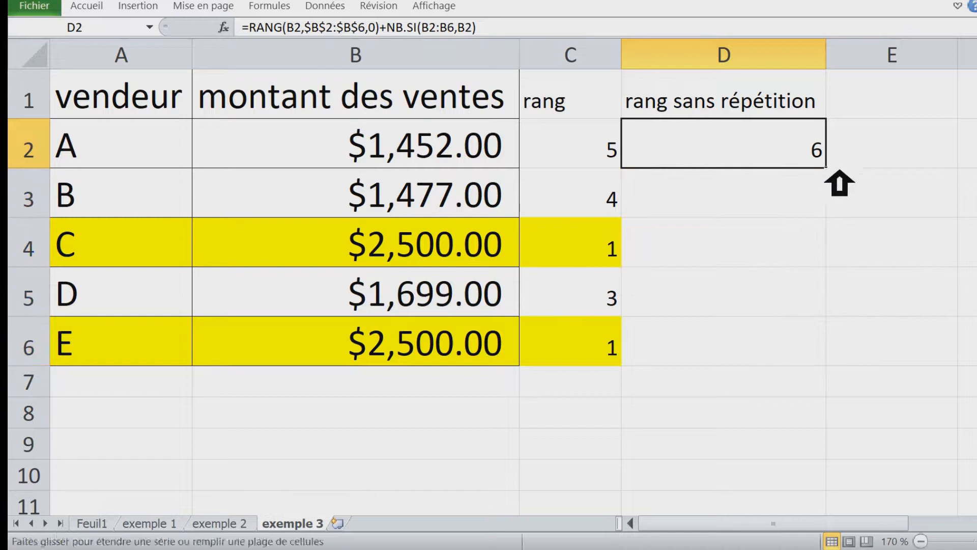
{"action": "double_click", "coordinate": [839, 178]}
{"action": "left_click", "coordinate": [779, 160]}
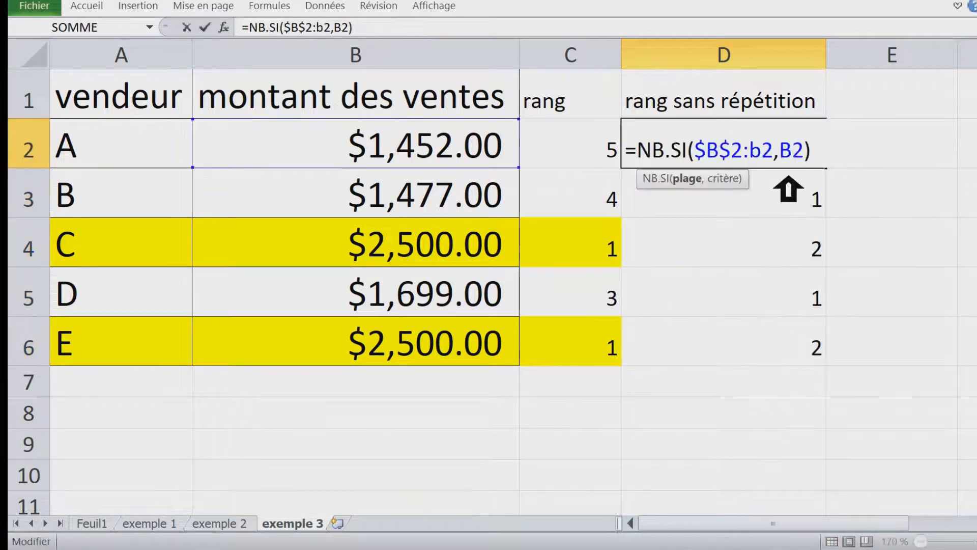
{"action": "key", "text": "Return"}
{"action": "left_click", "coordinate": [801, 157]}
{"action": "double_click", "coordinate": [827, 168]}
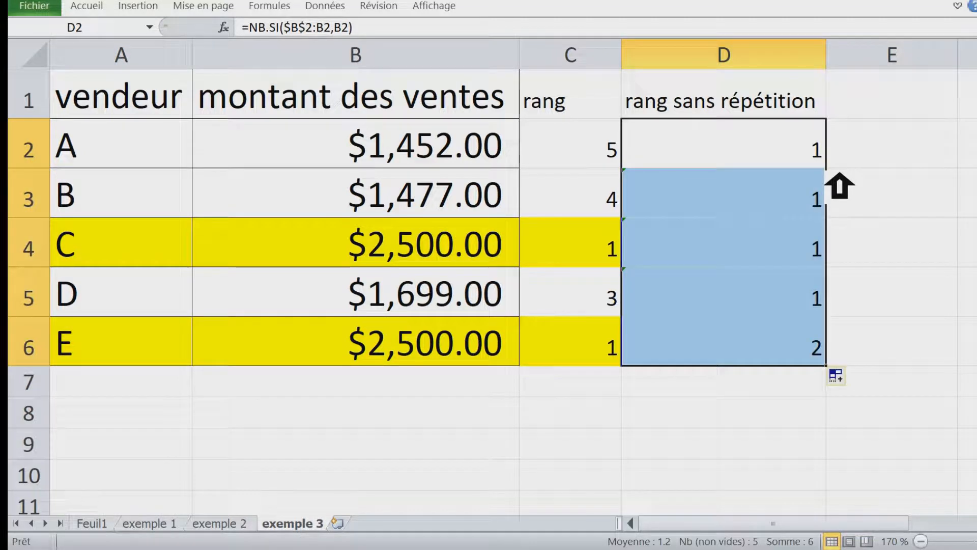
{"action": "double_click", "coordinate": [790, 158]}
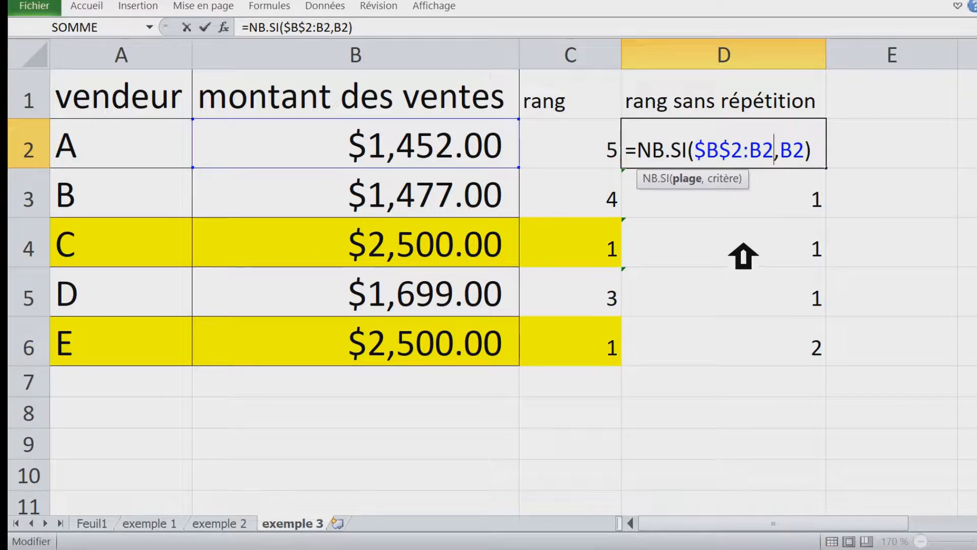
{"action": "key", "text": "Escape"}
Choose a near-black background fill for cells D1:D6 in the cell formatting
{"action": "left_click_drag", "start_coordinate": [743, 102], "coordinate": [756, 351]}
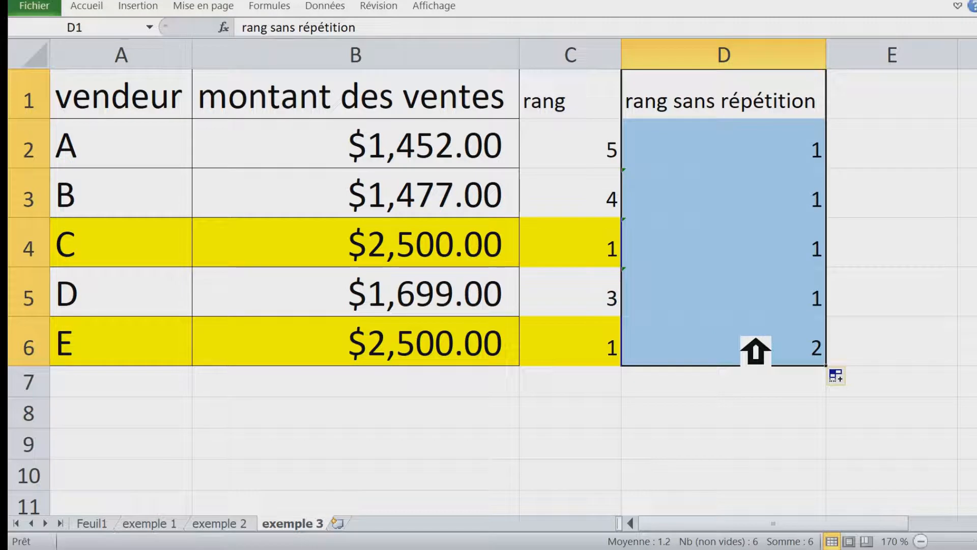
{"action": "key", "text": "ctrl+1"}
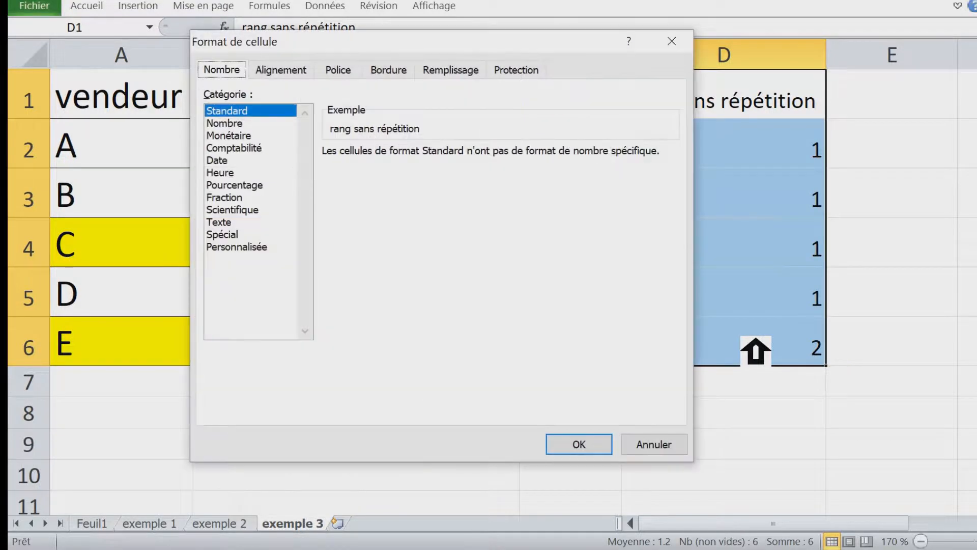
{"action": "left_click", "coordinate": [338, 69]}
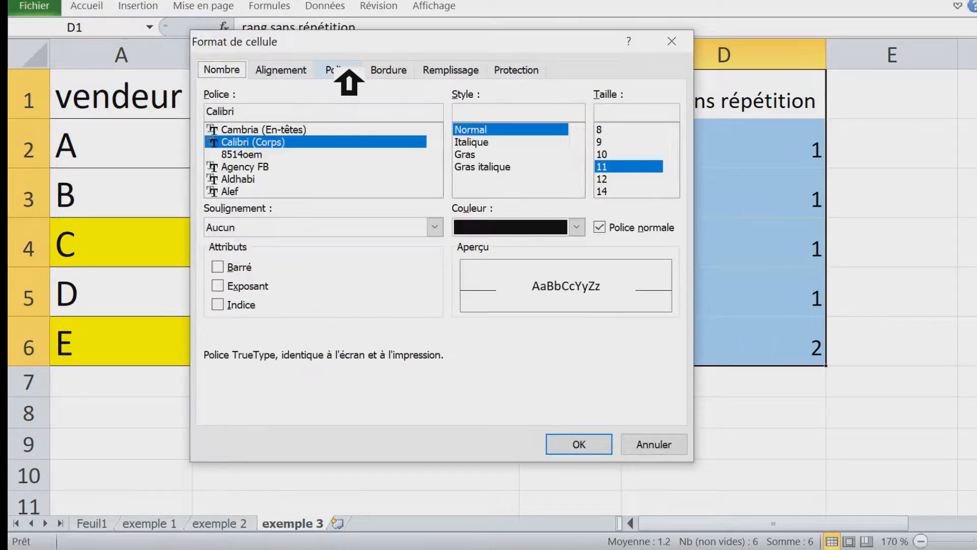
{"action": "left_click", "coordinate": [389, 70]}
{"action": "left_click", "coordinate": [451, 70]}
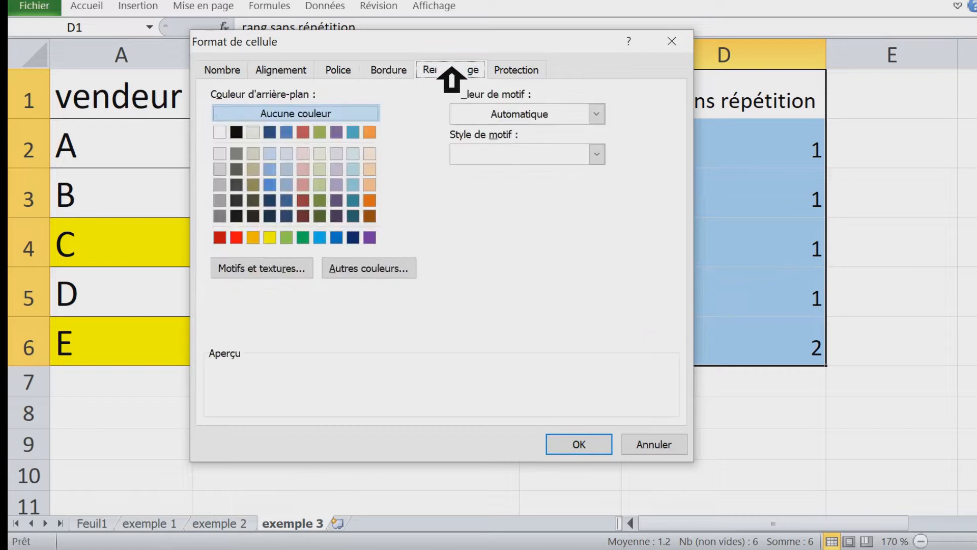
{"action": "left_click", "coordinate": [254, 216]}
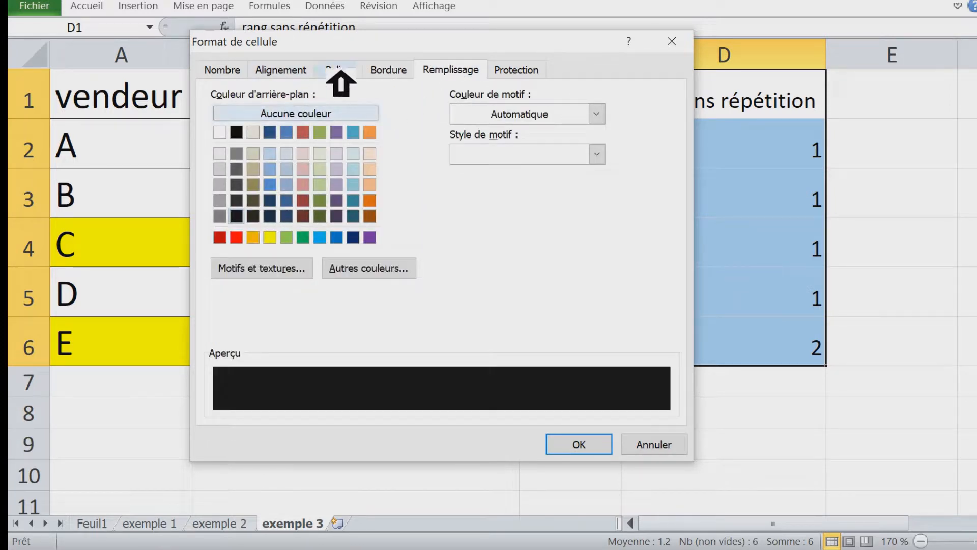
Set the font colour of D1:D6 to white and apply the cell formatting
{"action": "left_click", "coordinate": [338, 69]}
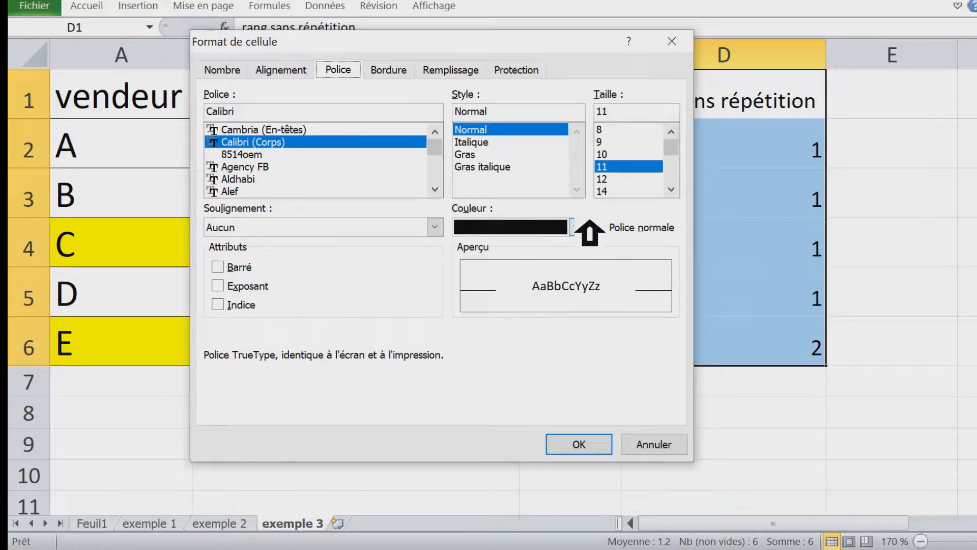
{"action": "left_click", "coordinate": [578, 226]}
{"action": "left_click", "coordinate": [461, 280]}
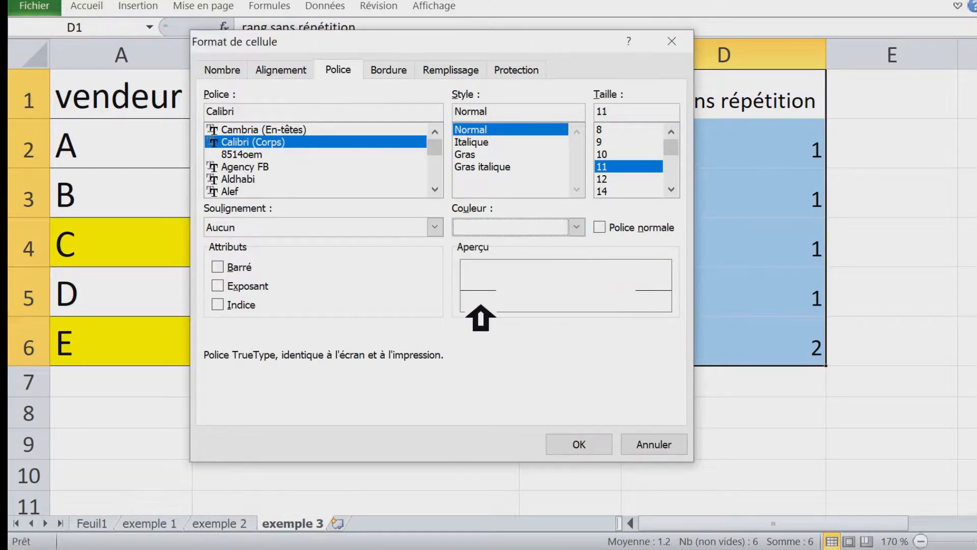
{"action": "left_click", "coordinate": [590, 450]}
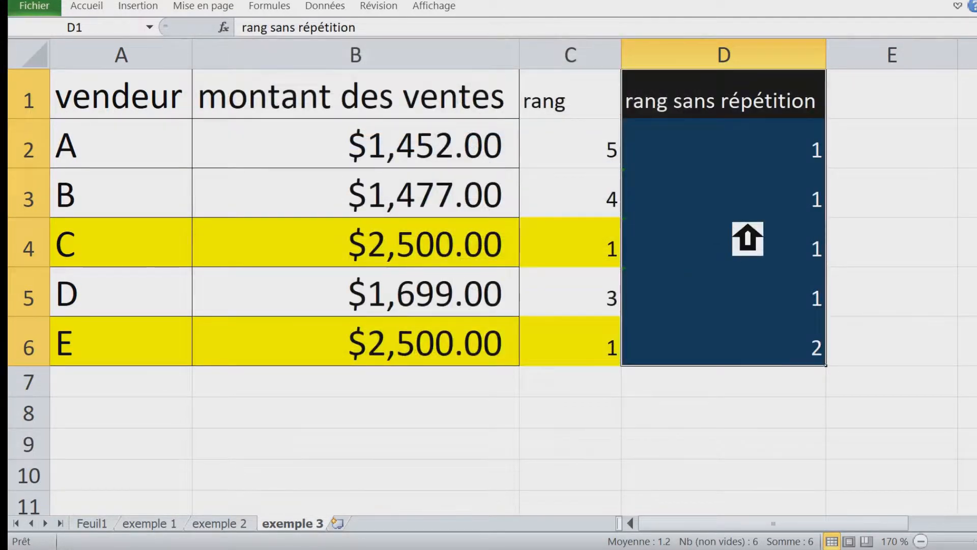
Extend the NB.SI formula in D2 with +RANG( and give B2 as its number argument, followed by a comma separator
{"action": "left_click", "coordinate": [754, 158]}
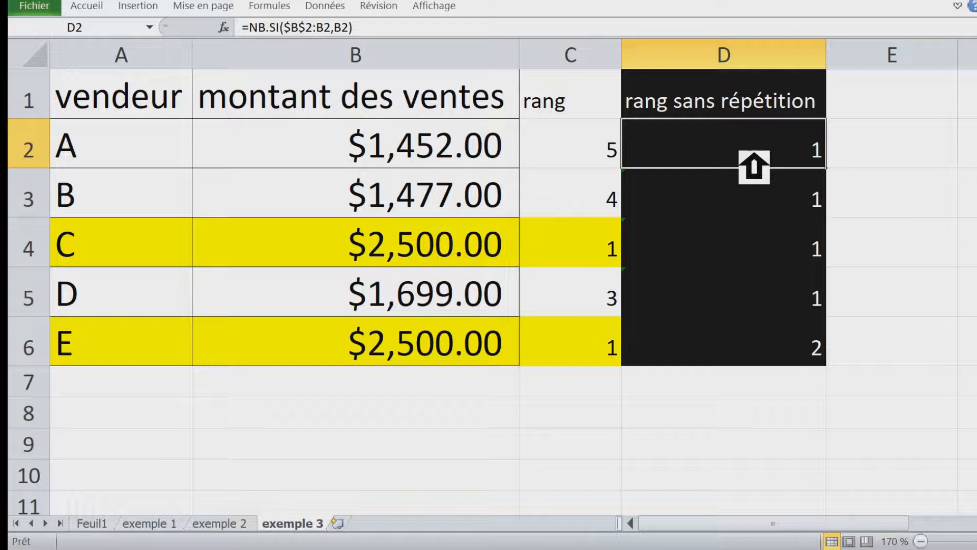
{"action": "double_click", "coordinate": [754, 167]}
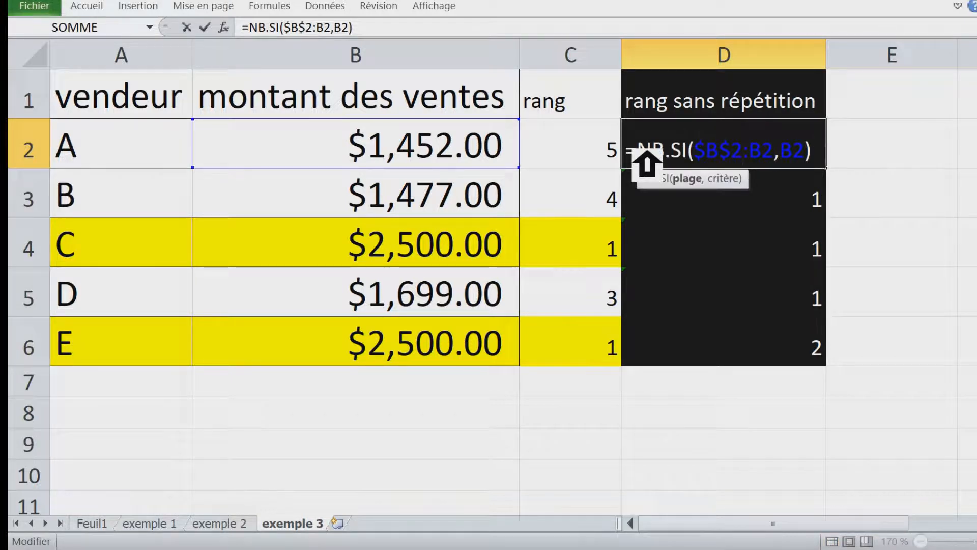
{"action": "left_click_drag", "start_coordinate": [639, 152], "coordinate": [759, 153]}
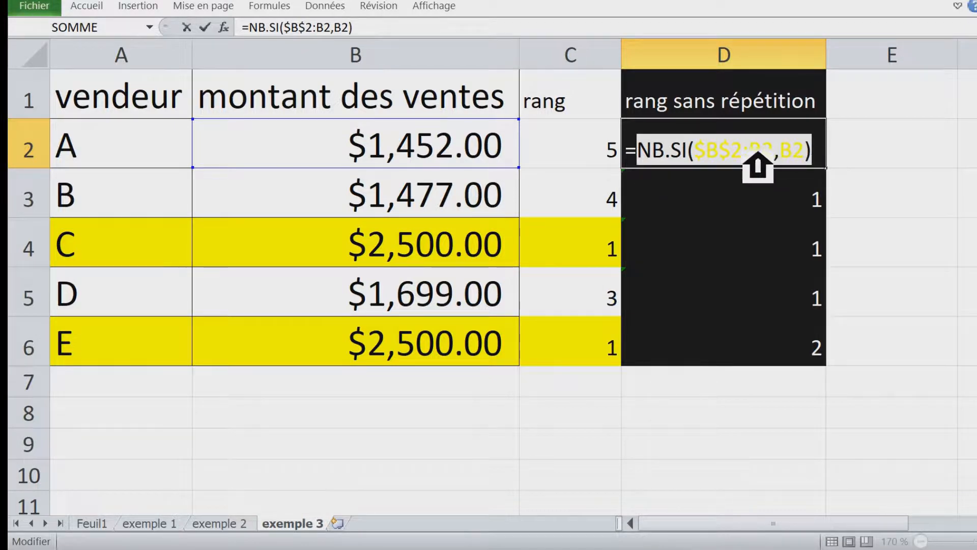
{"action": "left_click", "coordinate": [741, 153]}
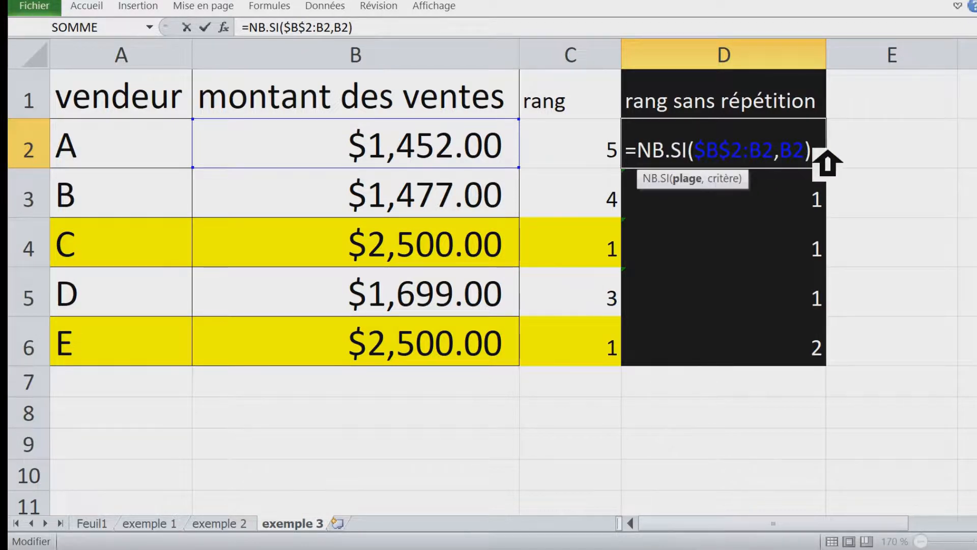
{"action": "key", "text": "End"}
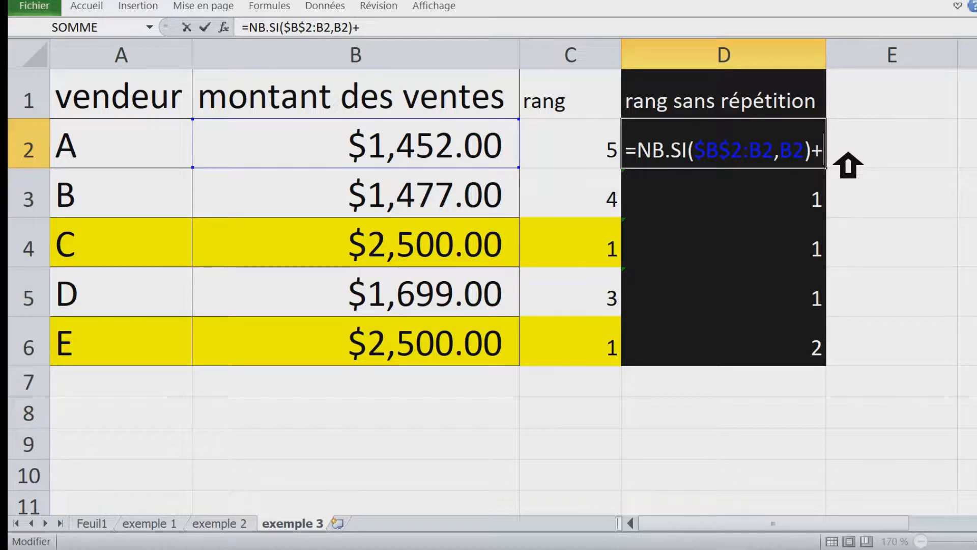
{"action": "type", "text": "+rang"}
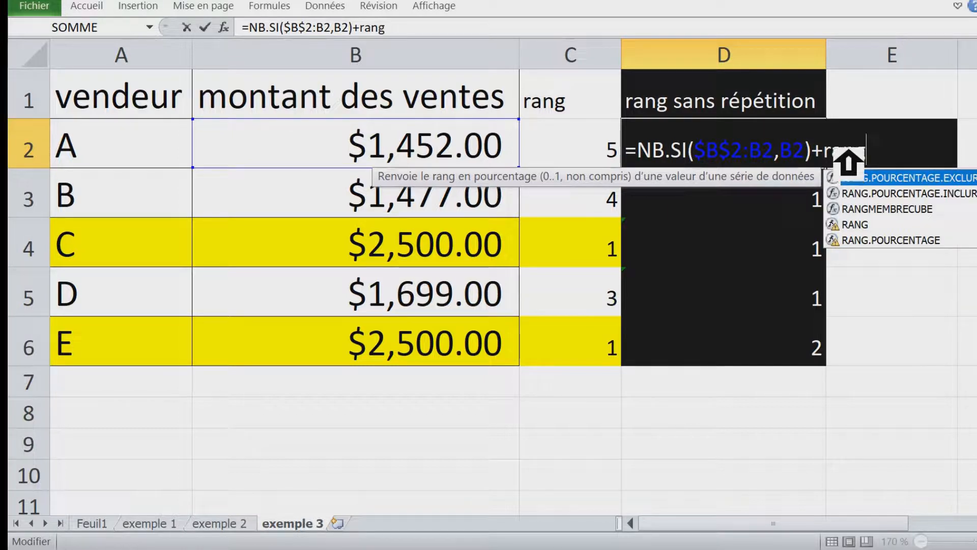
{"action": "type", "text": "("}
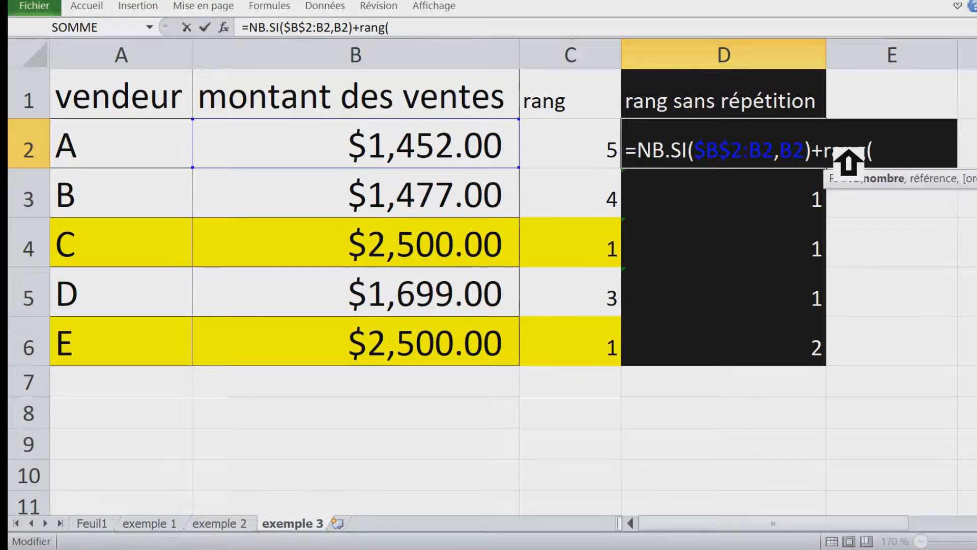
{"action": "left_click", "coordinate": [461, 153]}
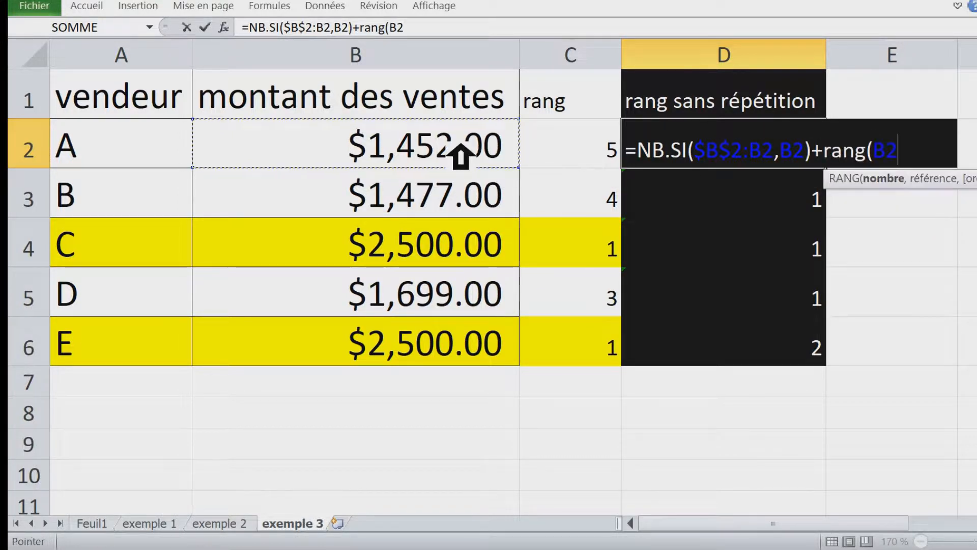
{"action": "type", "text": ","}
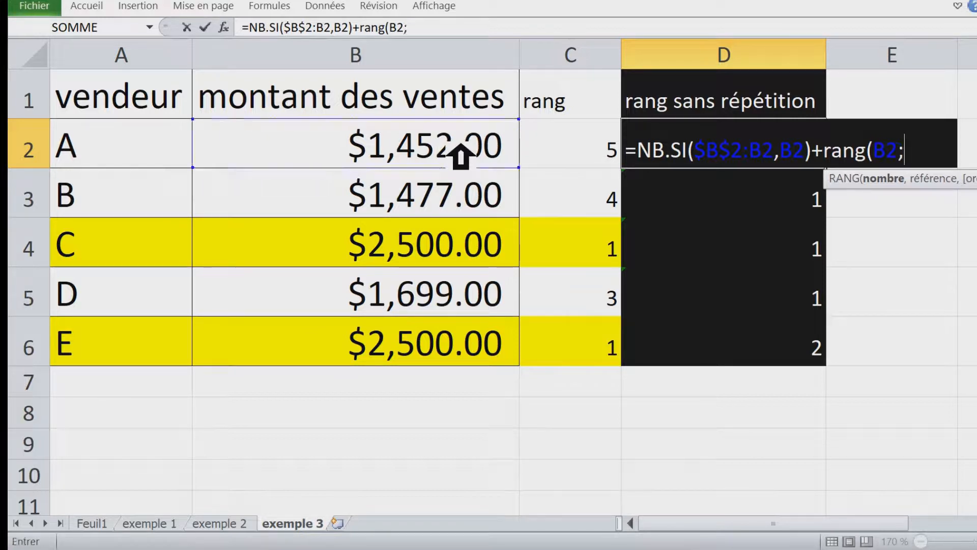
{"action": "key", "text": "BackSpace"}
{"action": "type", "text": ","}
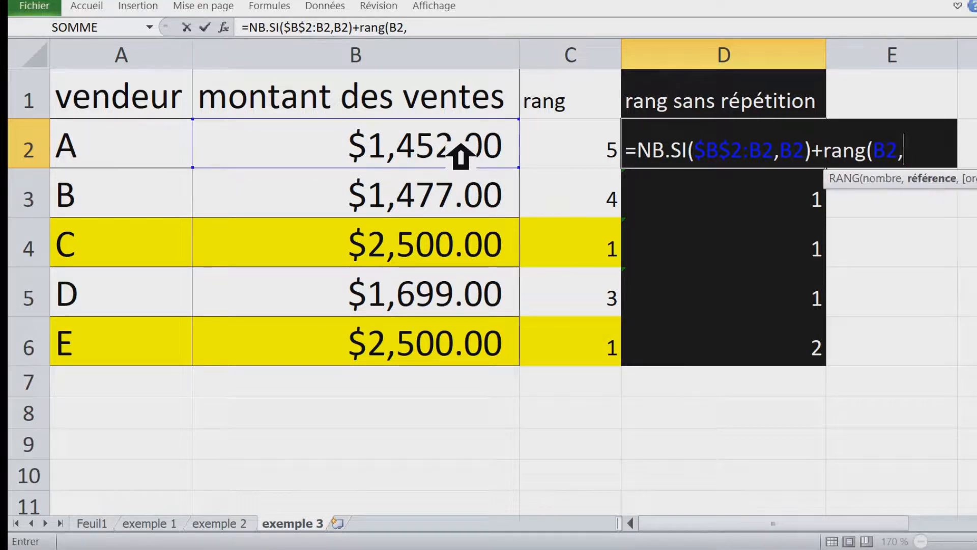
Complete the RANG function in D2 with the absolute range $B$2:$B$6 and fill the formula down to D6
{"action": "left_click", "coordinate": [395, 153]}
{"action": "left_click_drag", "start_coordinate": [400, 188], "coordinate": [458, 340]}
{"action": "key", "text": "F4"}
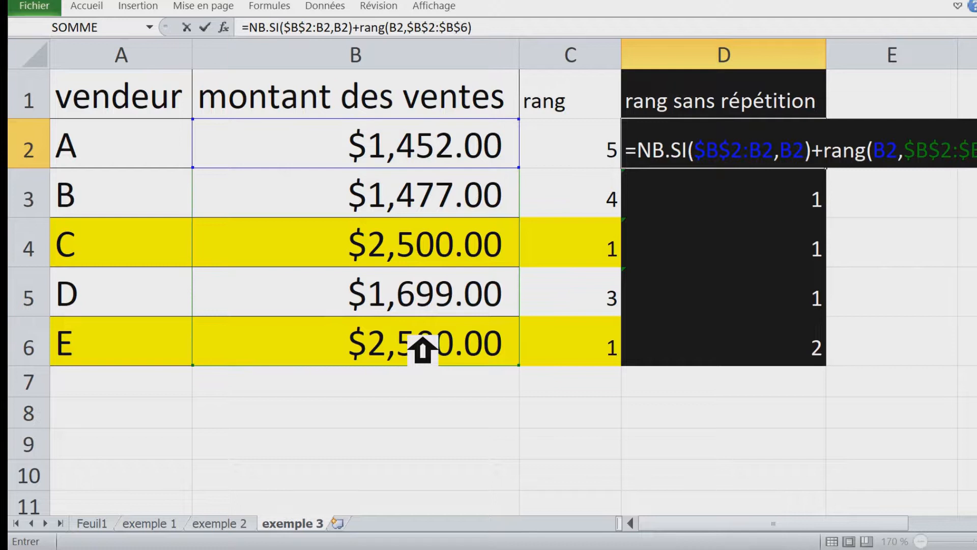
{"action": "key", "text": "ctrl+Return"}
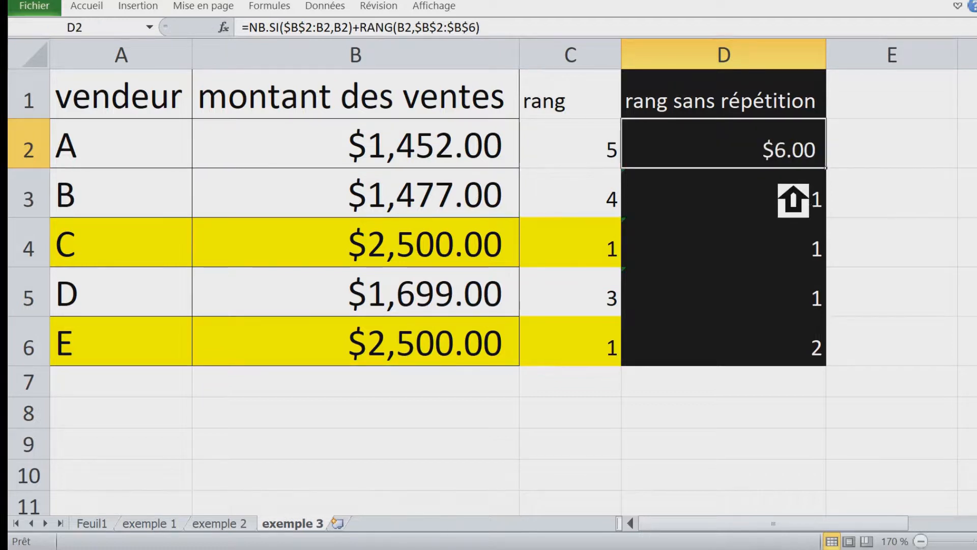
{"action": "double_click", "coordinate": [827, 168]}
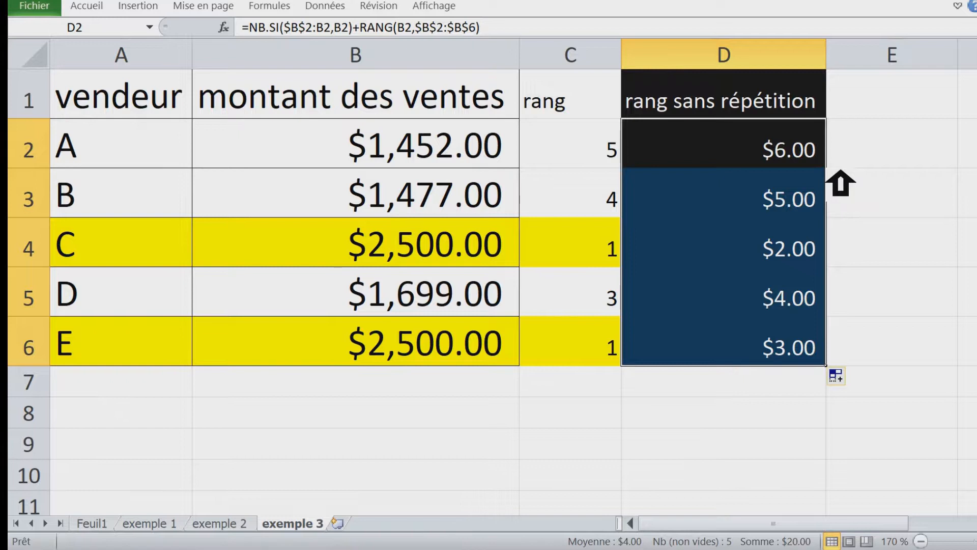
Format cells D2:D6 with the Standard number category instead of currency
{"action": "key", "text": "ctrl+1"}
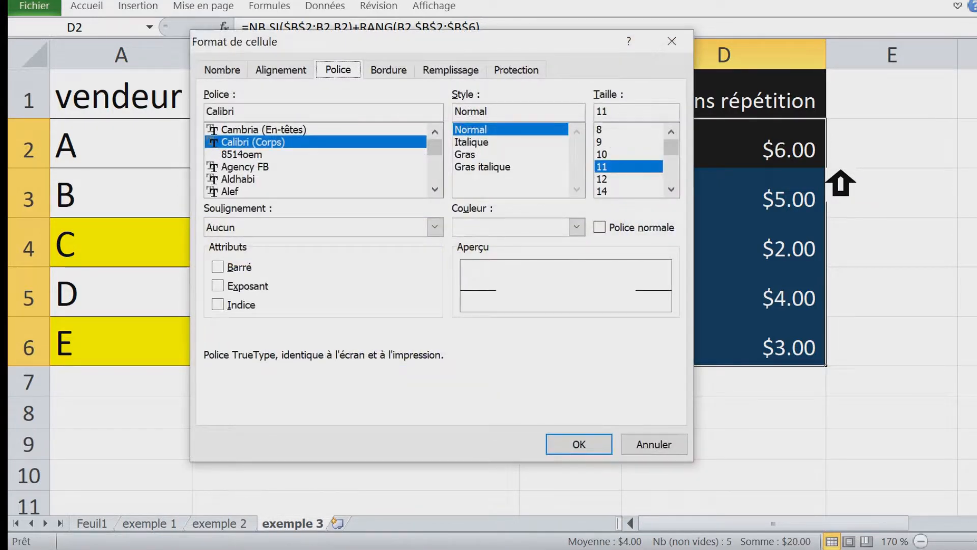
{"action": "left_click", "coordinate": [232, 73]}
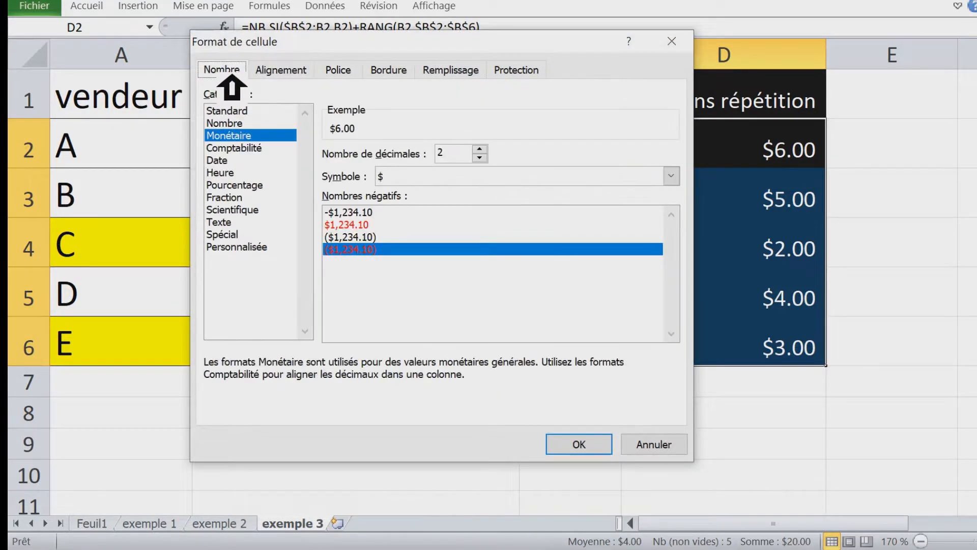
{"action": "left_click", "coordinate": [250, 111]}
{"action": "left_click", "coordinate": [578, 444]}
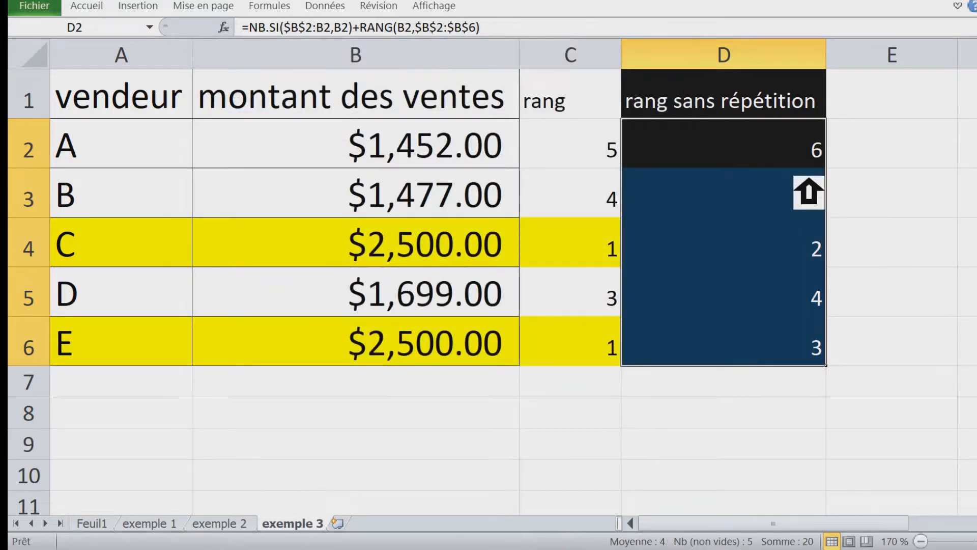
Append -1 to the NB.SI plus RANG formula in D2 and fill it down to D6
{"action": "left_click", "coordinate": [779, 150]}
{"action": "left_click", "coordinate": [786, 197]}
{"action": "left_click", "coordinate": [617, 152]}
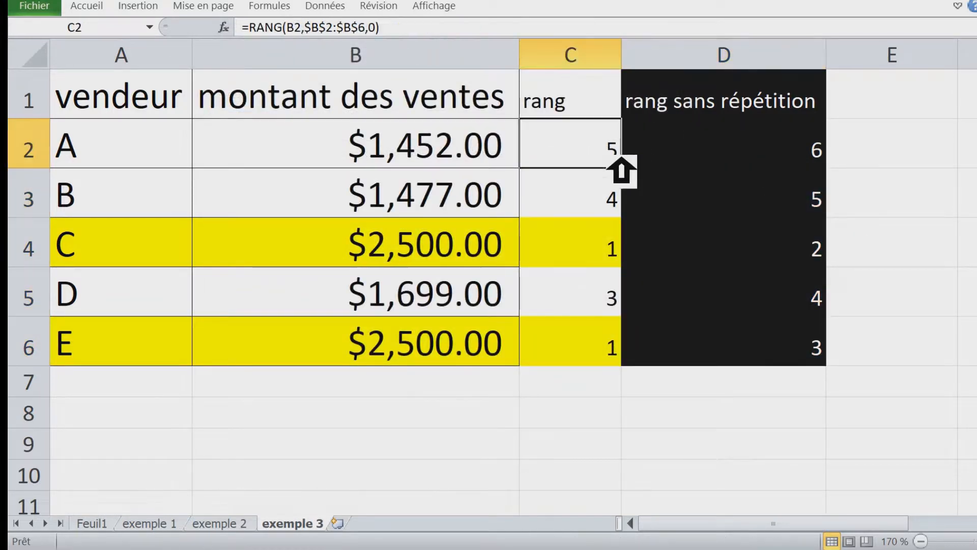
{"action": "left_click", "coordinate": [801, 149]}
{"action": "double_click", "coordinate": [795, 150]}
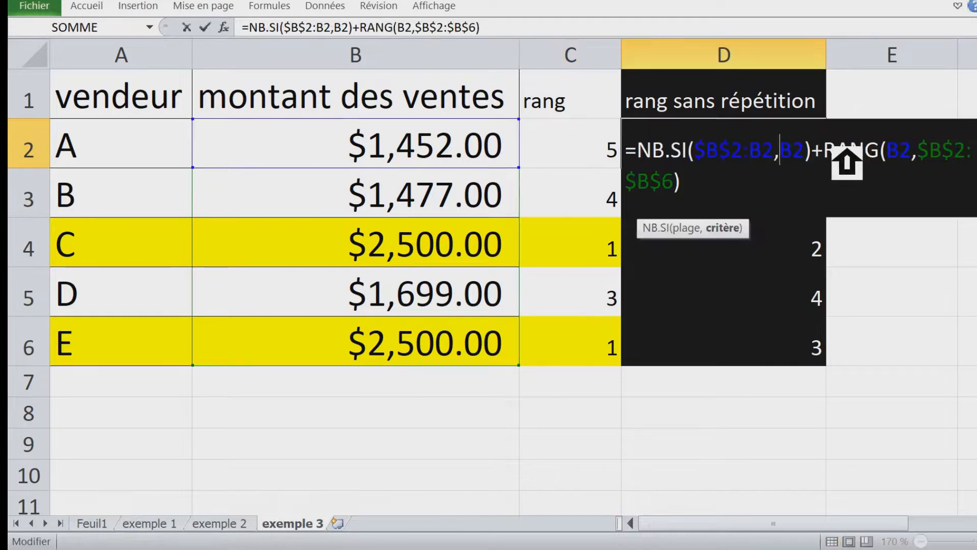
{"action": "left_click", "coordinate": [719, 196]}
{"action": "type", "text": "-1"}
{"action": "key", "text": "ctrl+Return"}
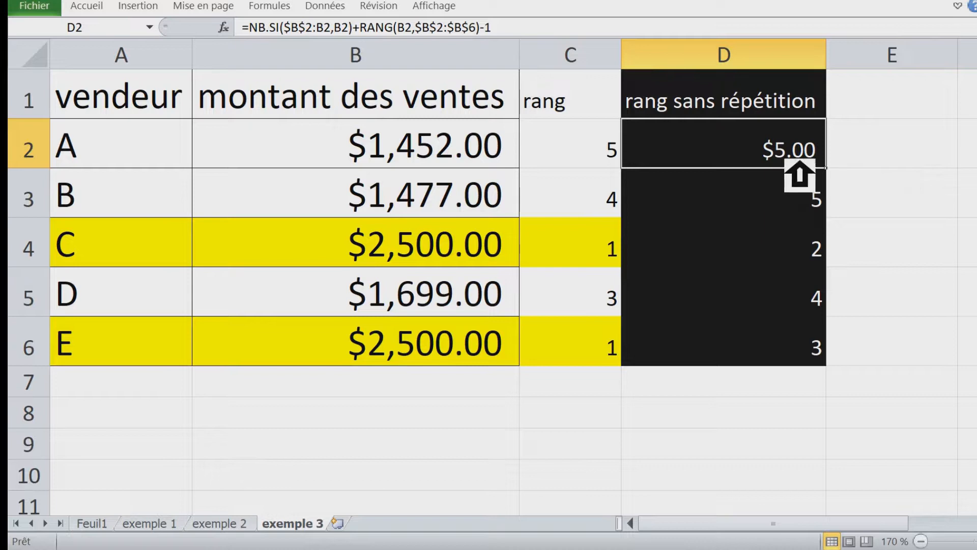
{"action": "double_click", "coordinate": [826, 168]}
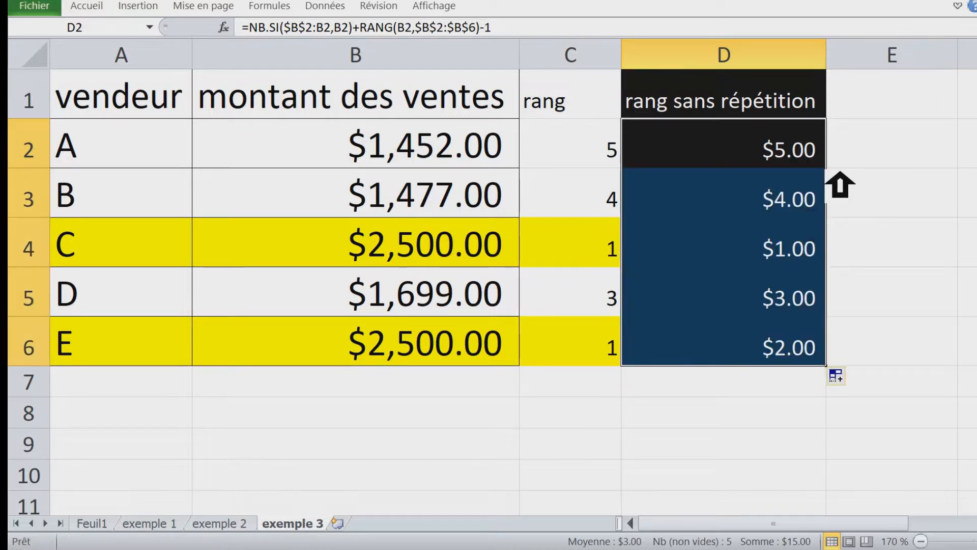
Copy the formatting of rank cell C2 onto cells D2:D6
{"action": "left_click", "coordinate": [617, 163]}
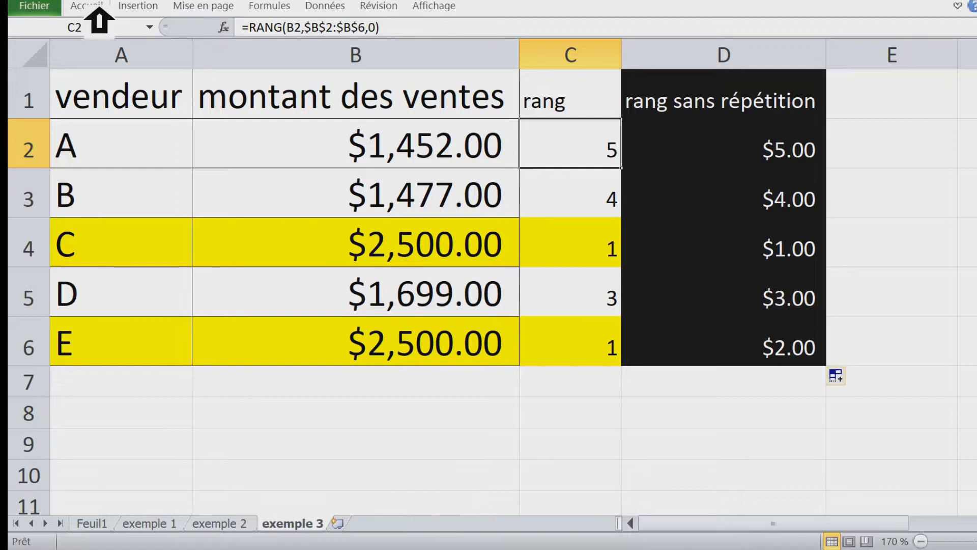
{"action": "double_click", "coordinate": [99, 8]}
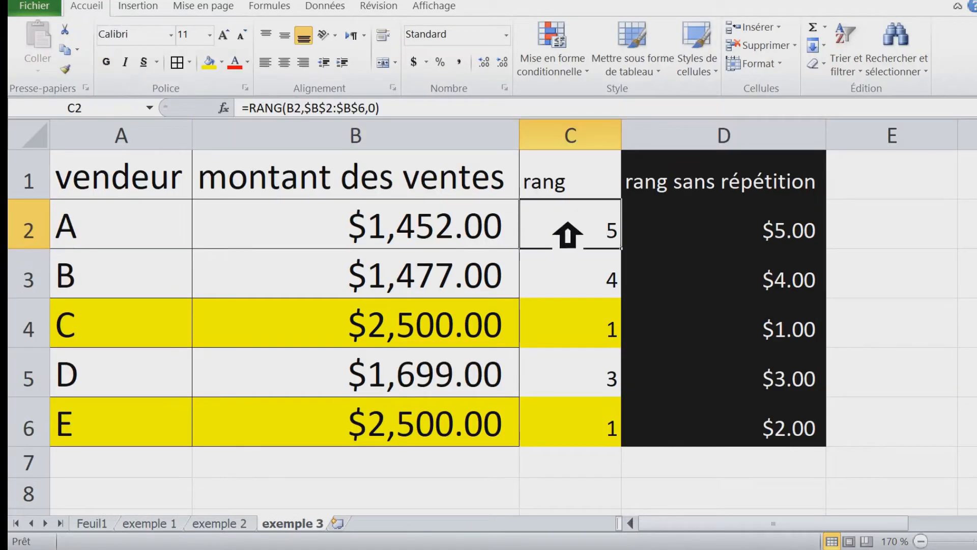
{"action": "left_click", "coordinate": [64, 69]}
{"action": "mouse_move", "coordinate": [703, 248]}
{"action": "left_mouse_down"}
{"action": "mouse_move", "coordinate": [720, 322]}
{"action": "mouse_move", "coordinate": [723, 421]}
{"action": "left_mouse_up"}
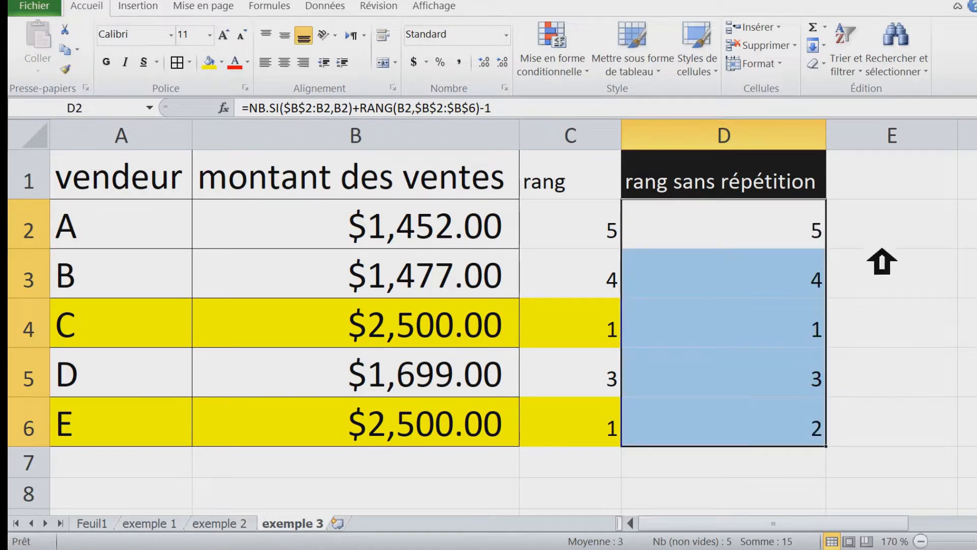